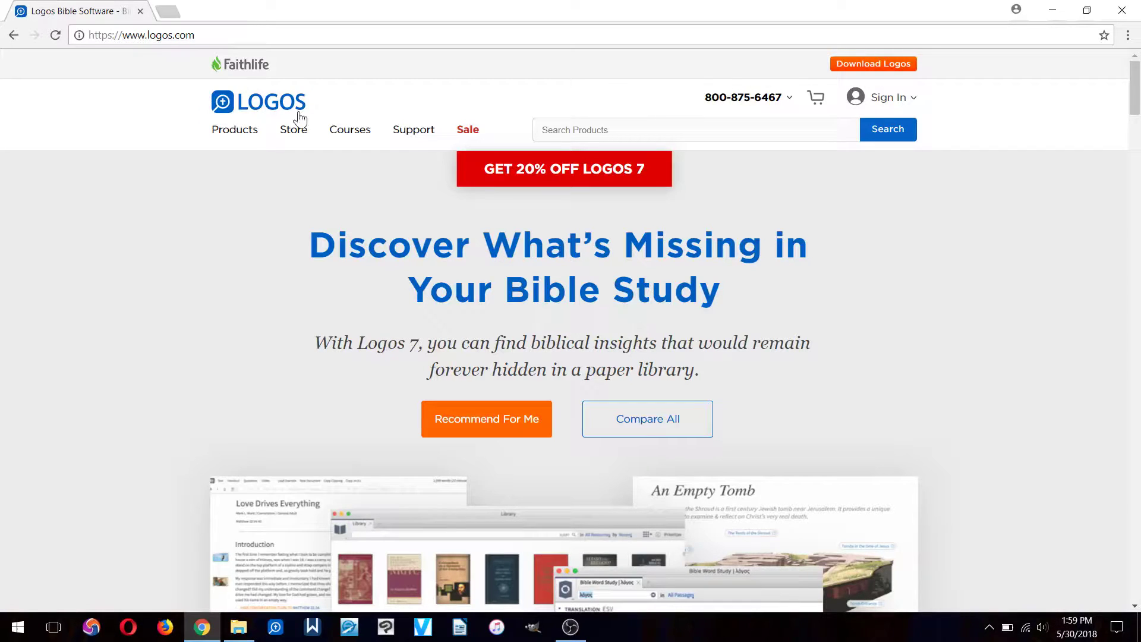
Step: From Download Logos, choose 'Get the free version' under 'Use Logos on Any Device'
click(877, 64)
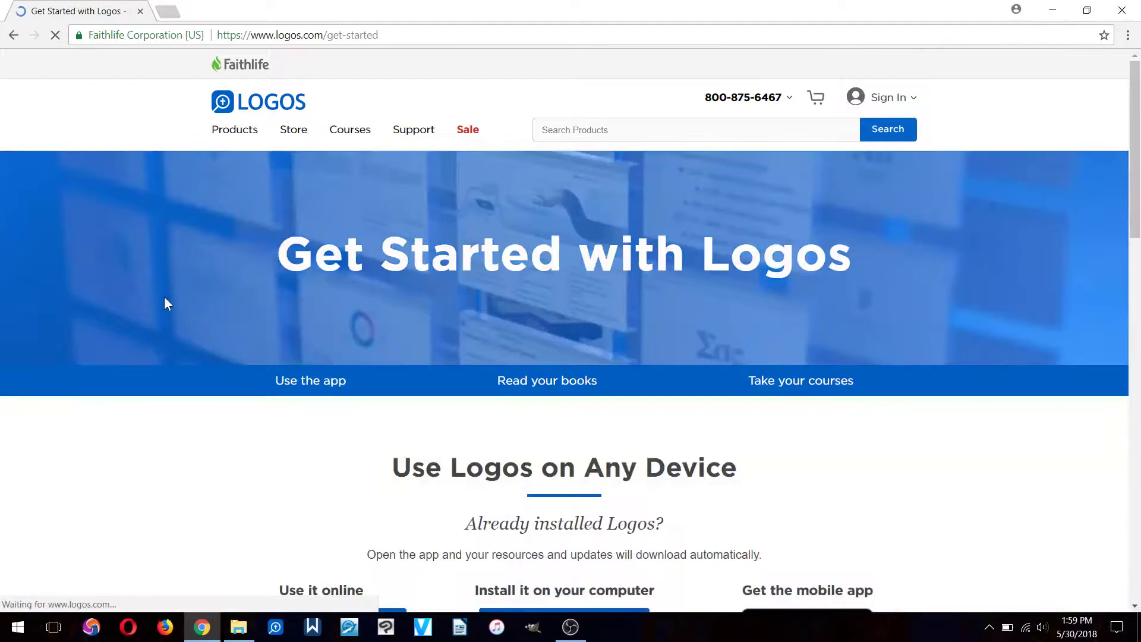
scroll(198, 471, down, 3)
scroll(198, 470, down, 1)
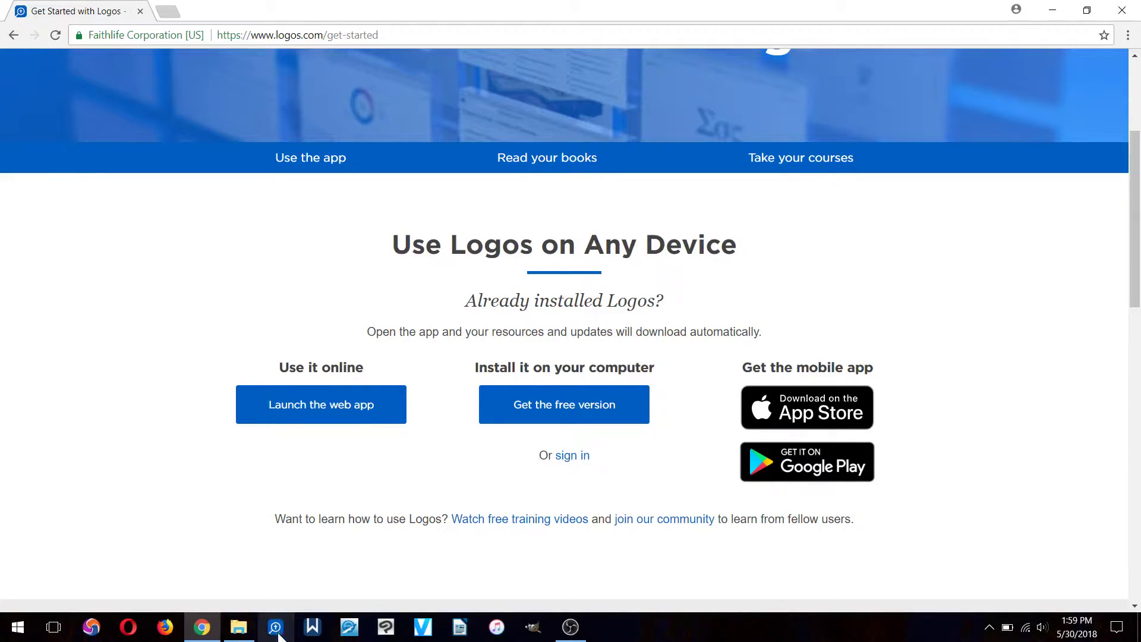
scroll(141, 532, up, 1)
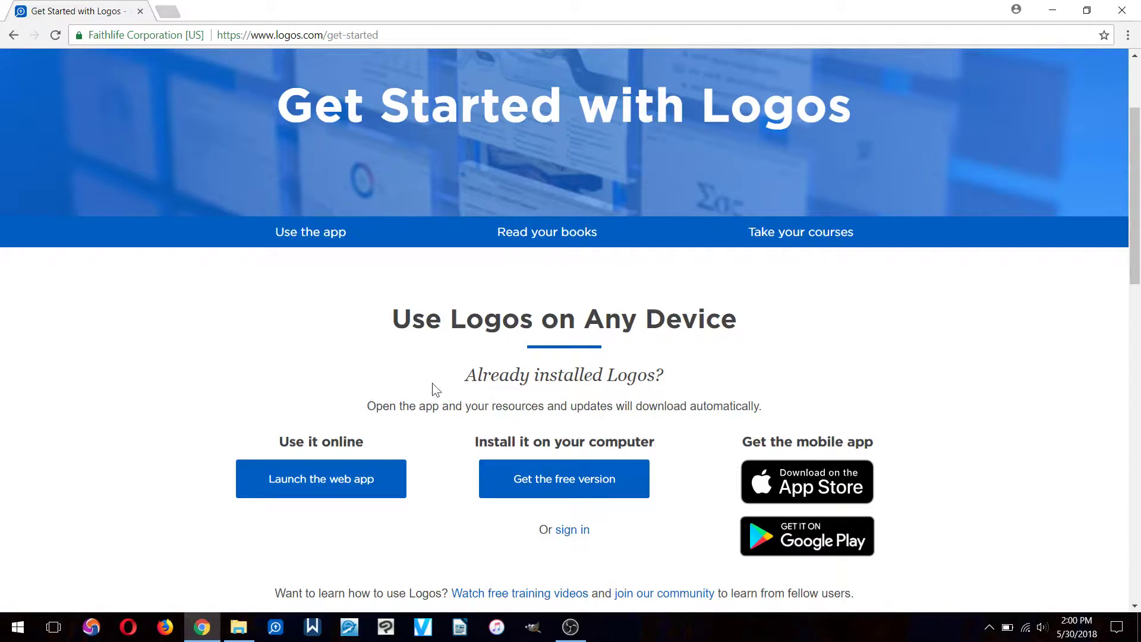
scroll(670, 435, up, 3)
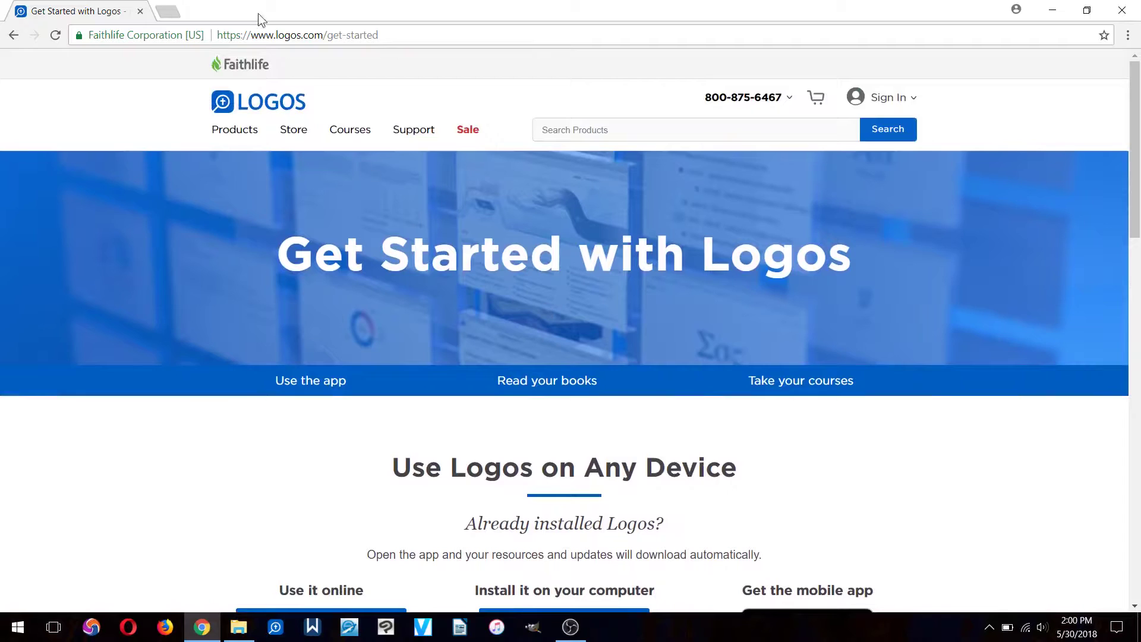
drag(217, 35, 333, 35)
scroll(451, 325, down, 4)
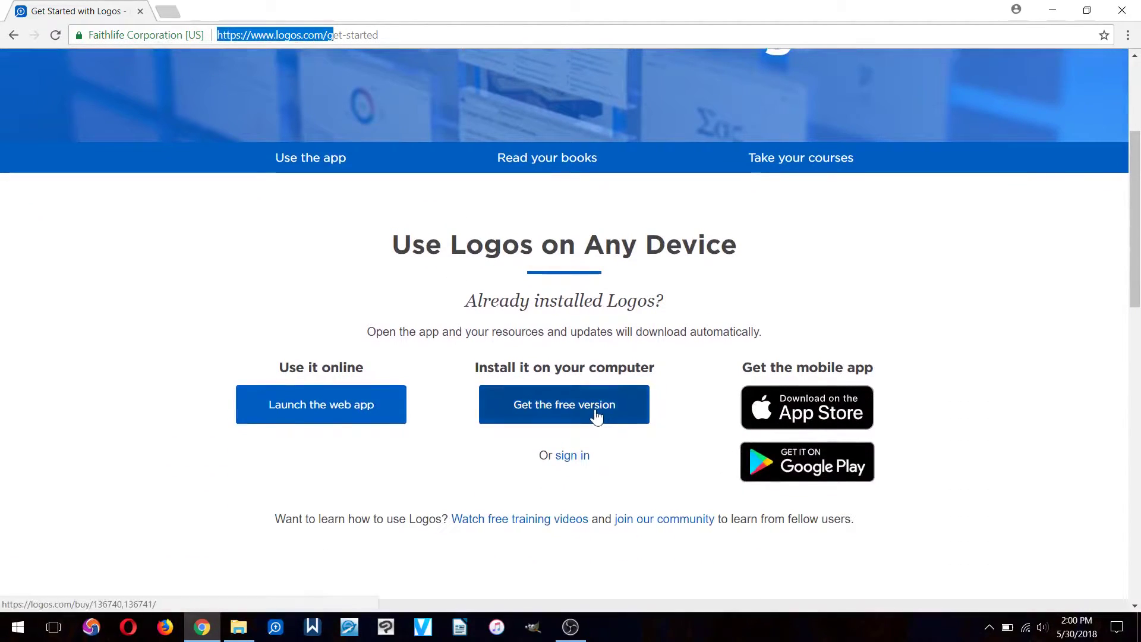
click(596, 415)
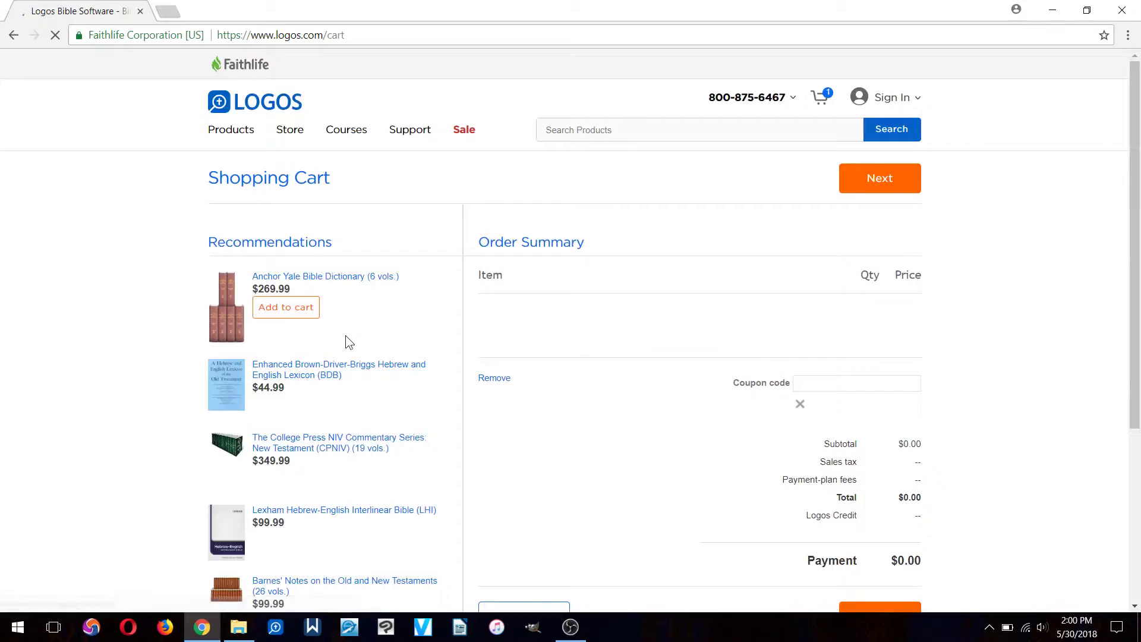
Step: Review the $0.00 Logos 7 Basic cart, then launch the Logos desktop app from the taskbar
scroll(975, 416, down, 1)
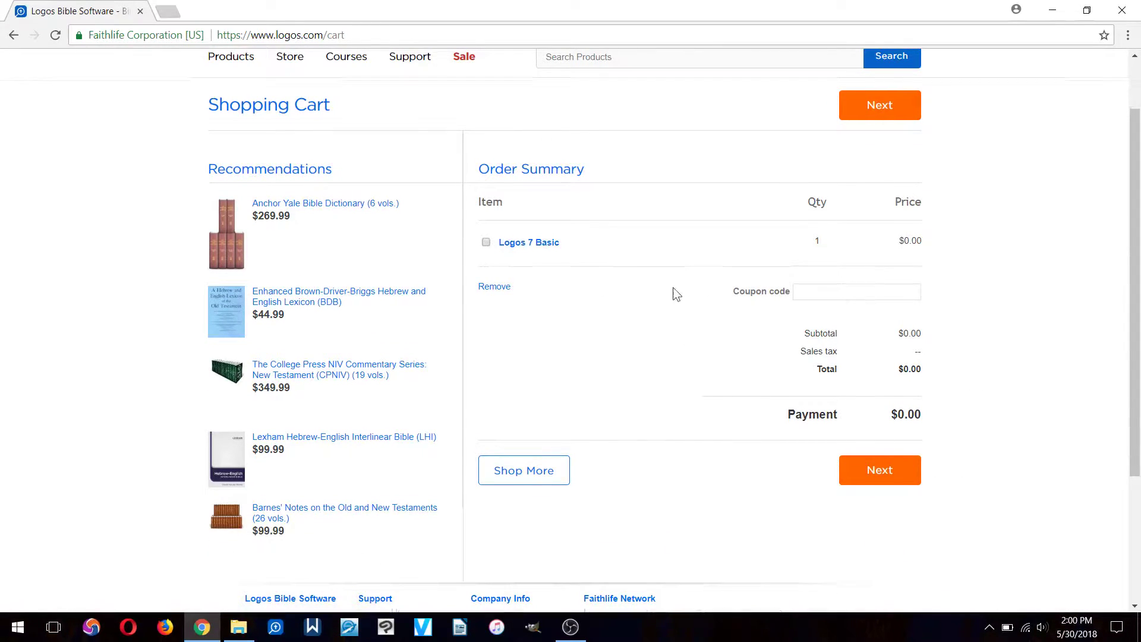
scroll(676, 294, up, 1)
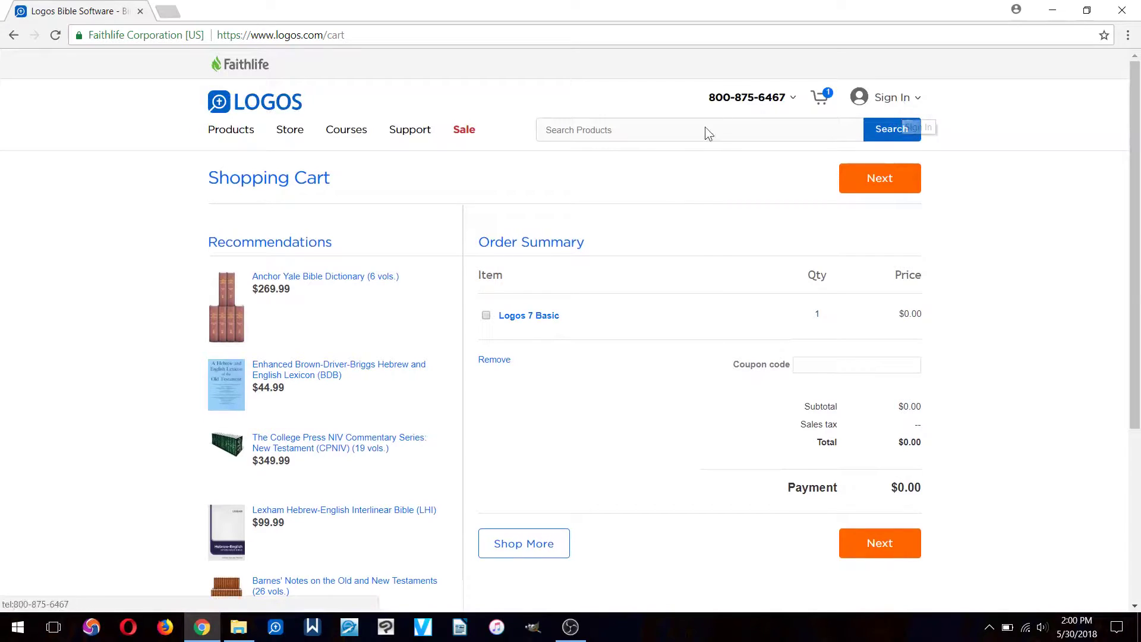
scroll(993, 449, down, 2)
scroll(997, 449, up, 2)
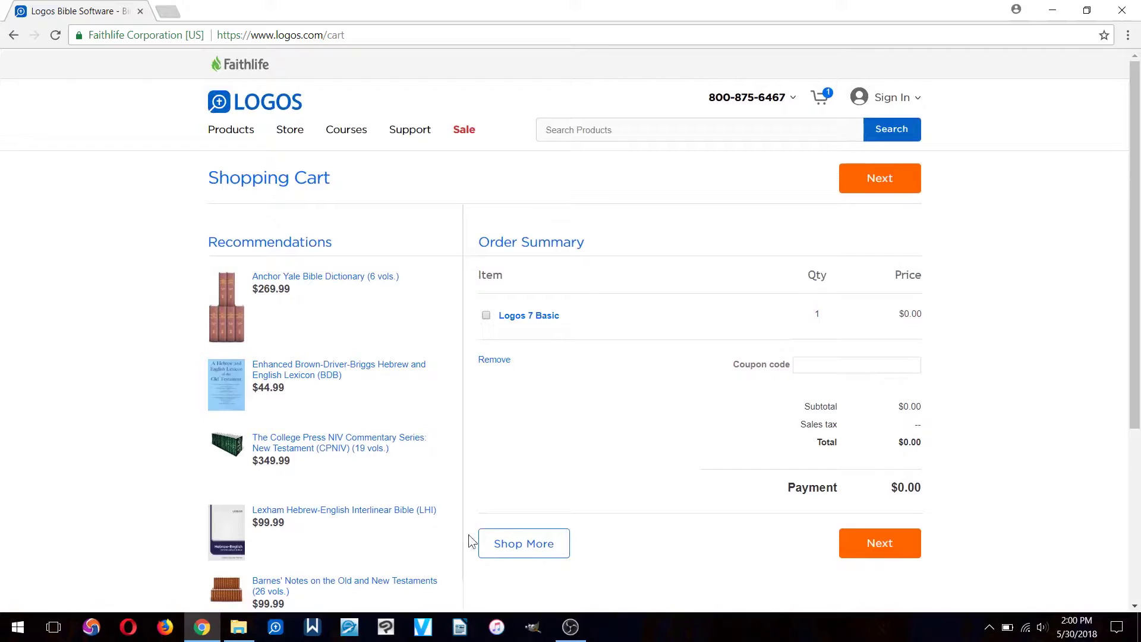
scroll(612, 545, down, 2)
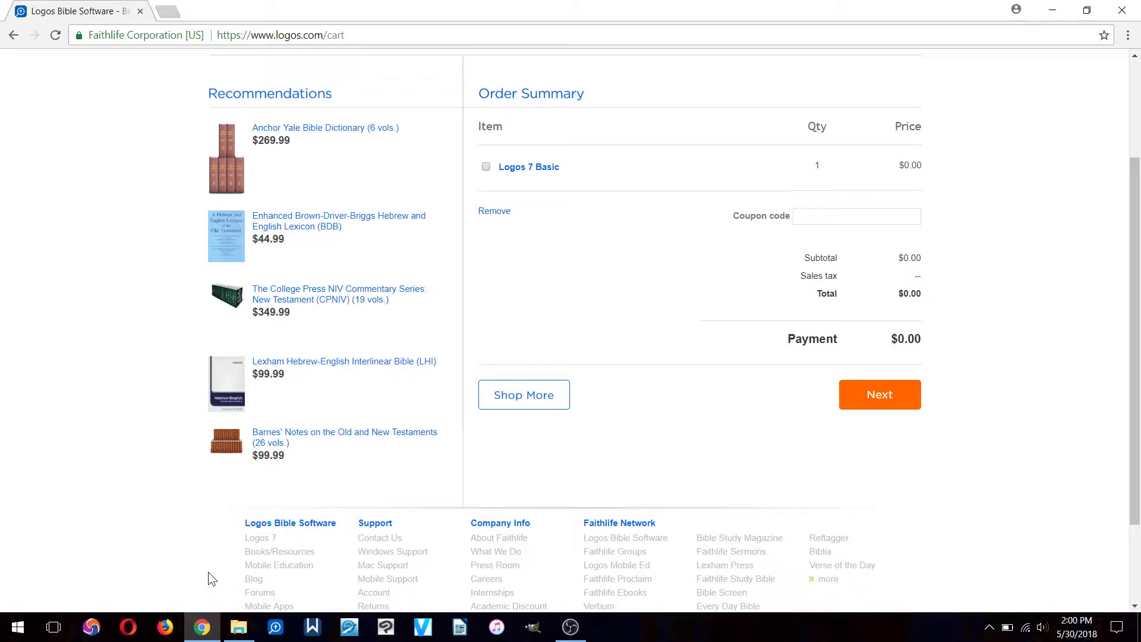
click(275, 627)
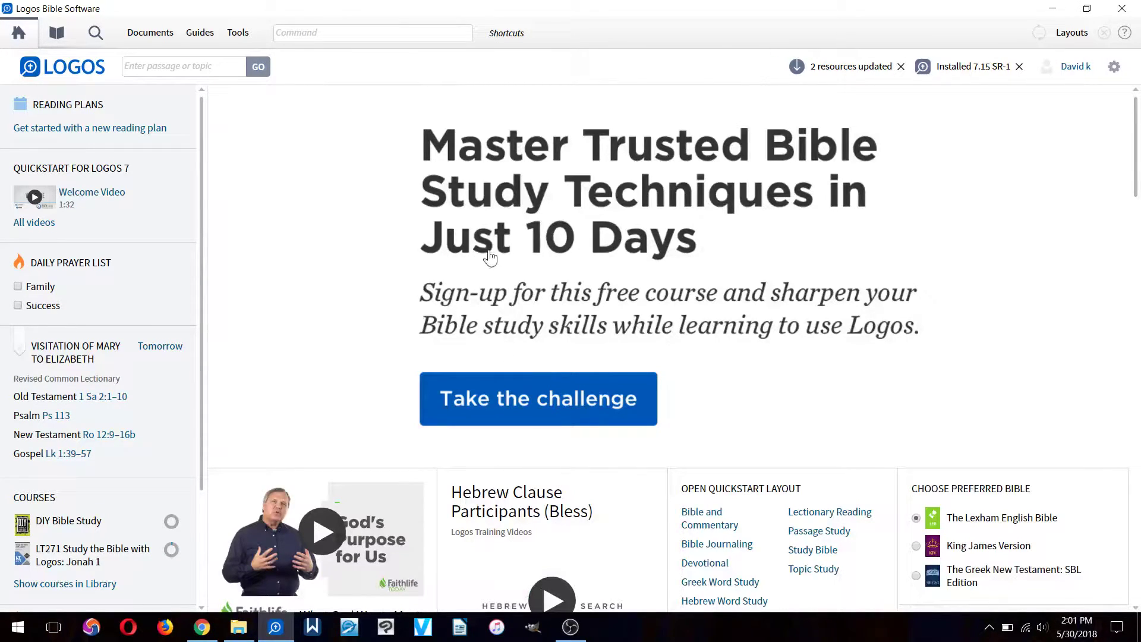
Step: Scroll through the home page's reading plans, prayer list, lectionary and course panels, then return to the top
scroll(1132, 180, down, 2)
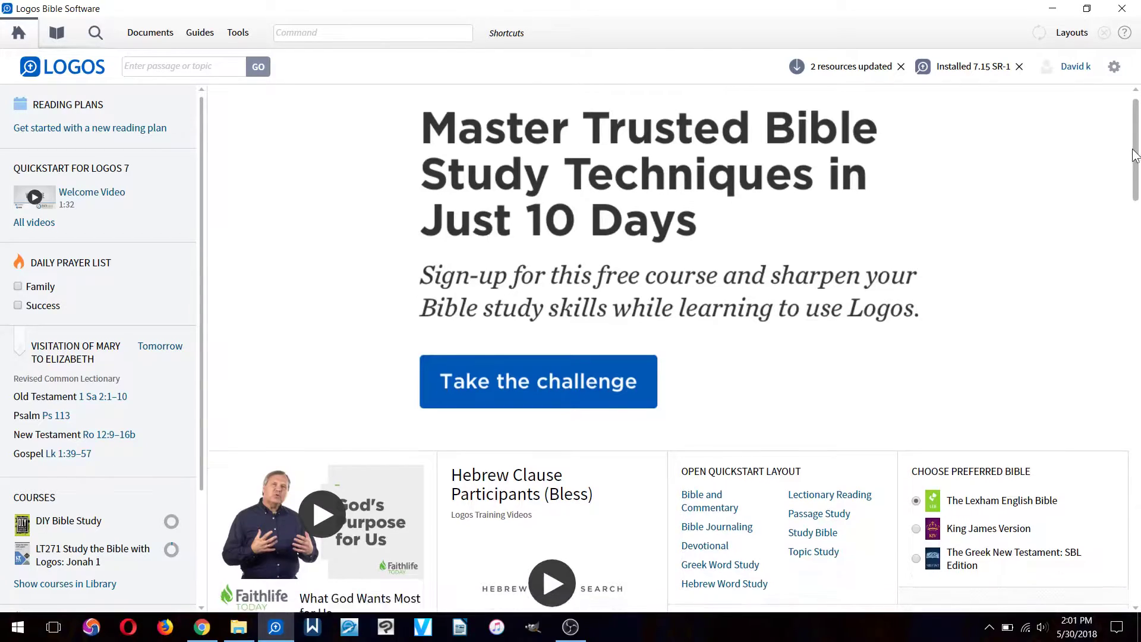
drag(1131, 180, 1138, 153)
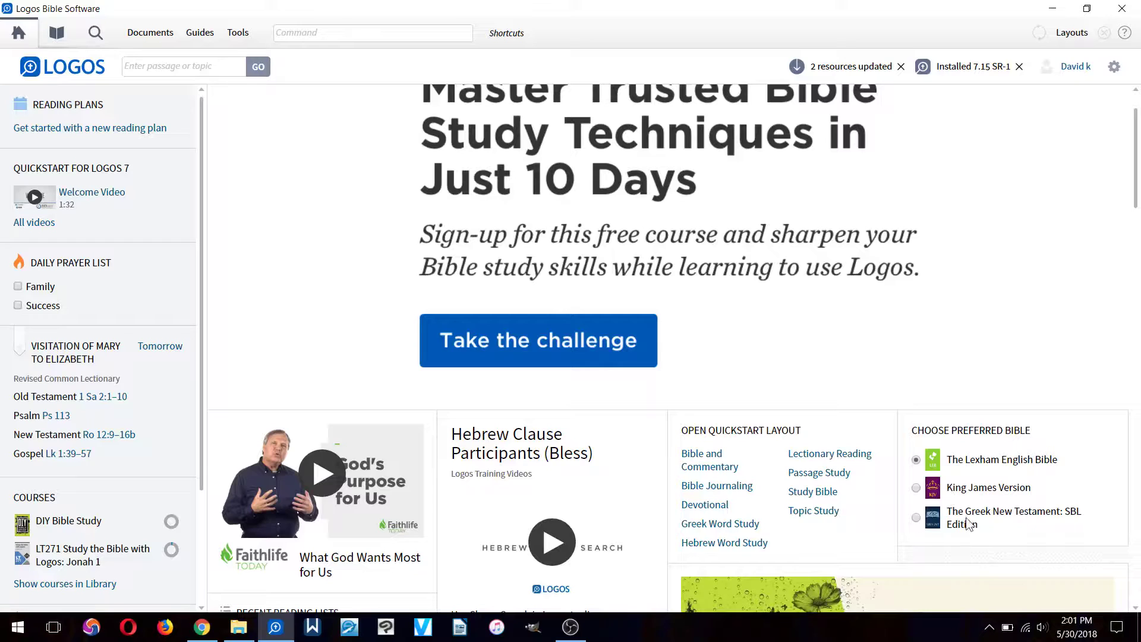
scroll(966, 520, down, 1)
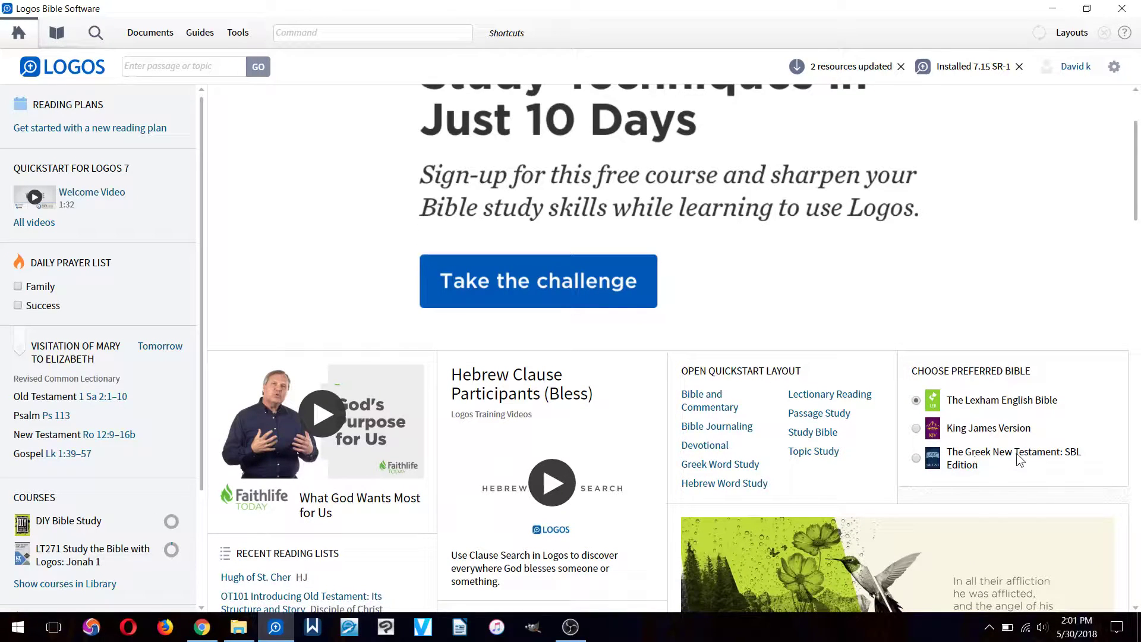
scroll(963, 474, up, 2)
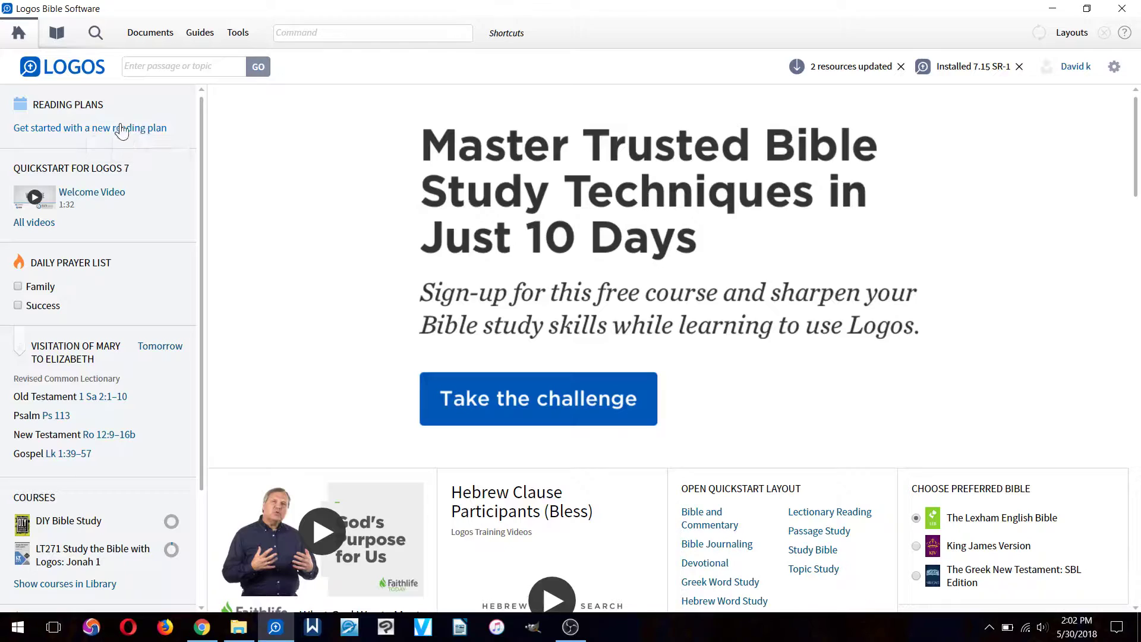
scroll(123, 276, down, 1)
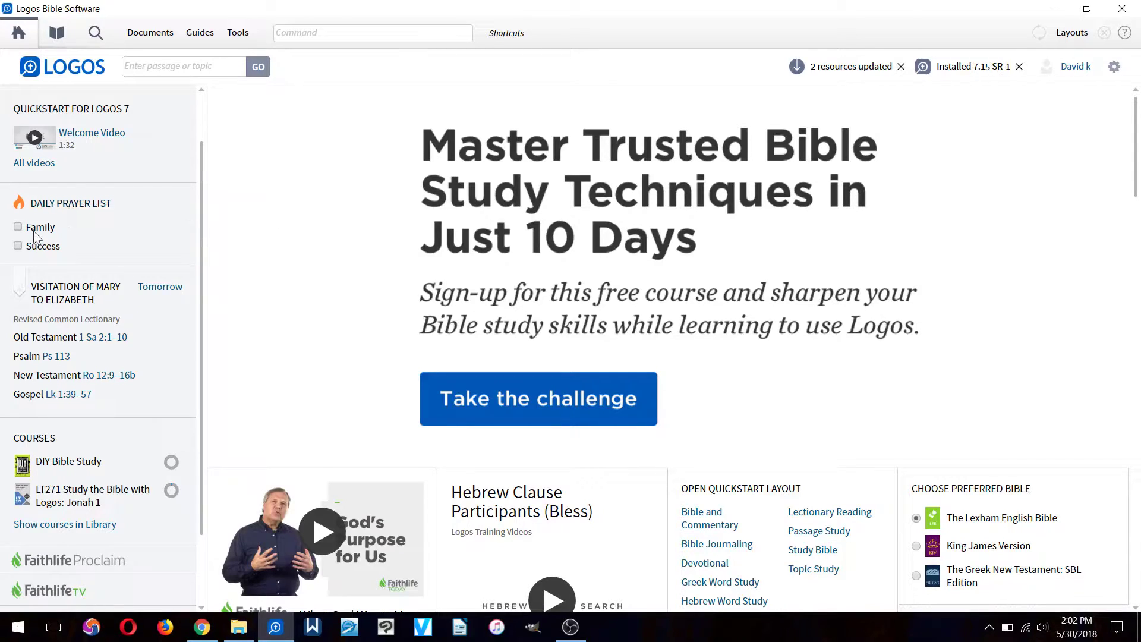
mouse_move(27, 232)
scroll(156, 341, down, 1)
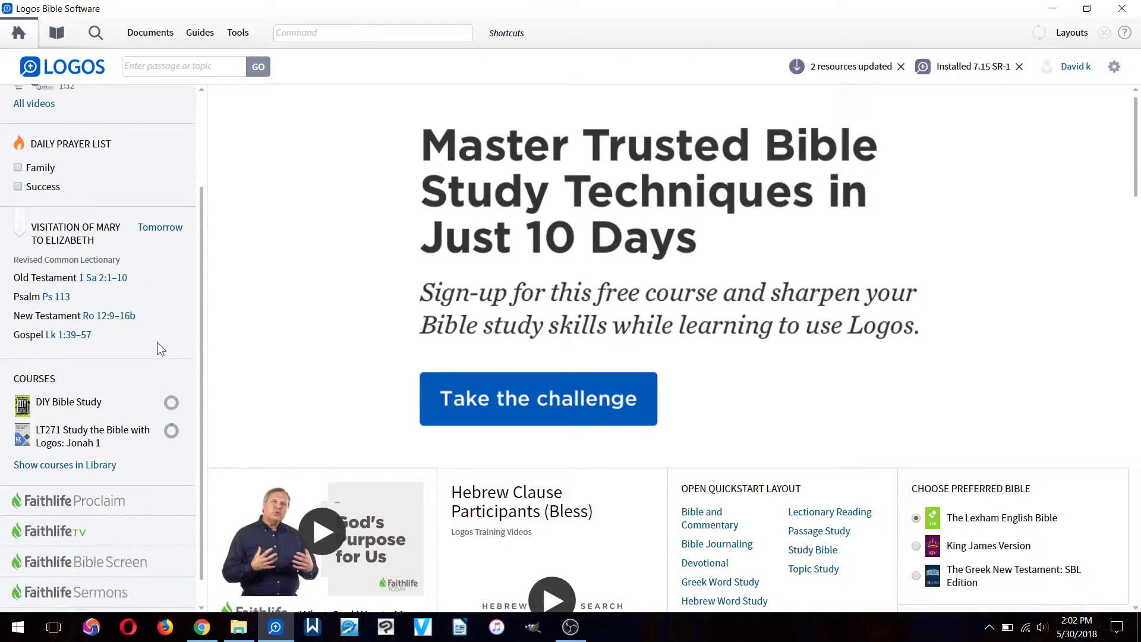
mouse_move(103, 380)
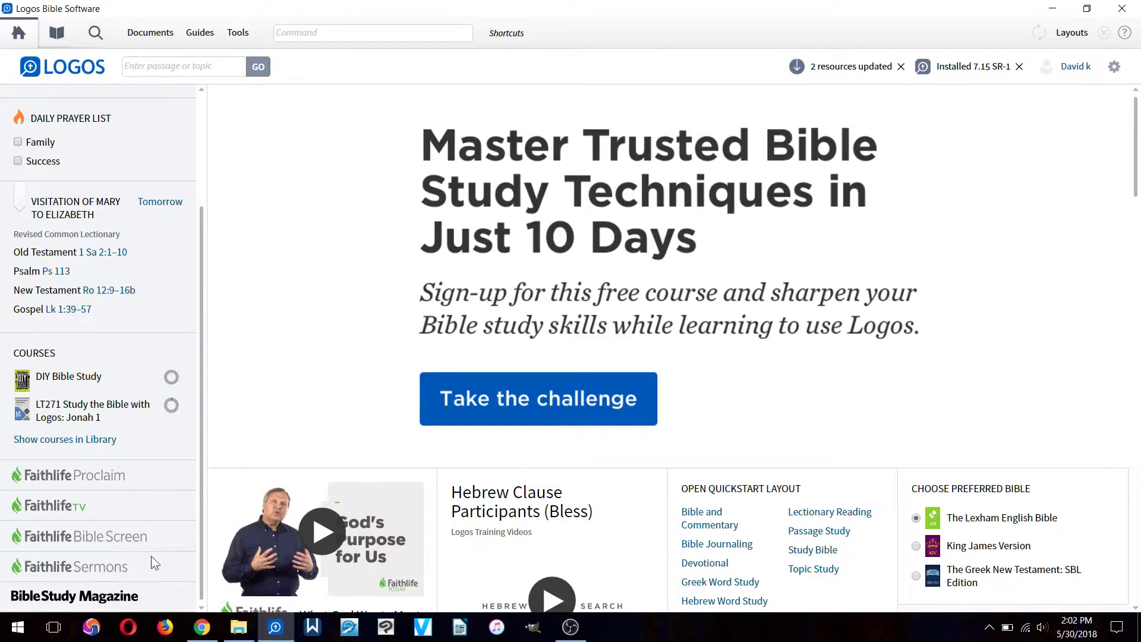
scroll(150, 564, up, 2)
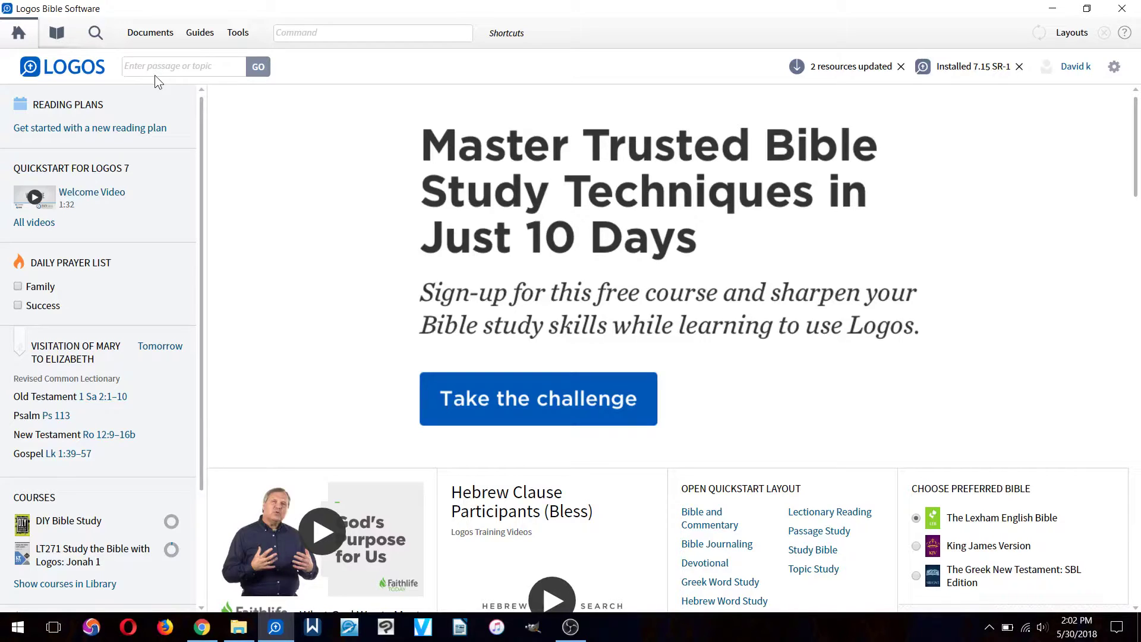
Step: Enter 'Matthew 5:17' in the passage box to open its study layout
click(168, 68)
click(334, 33)
click(225, 61)
text(Matthew 5)
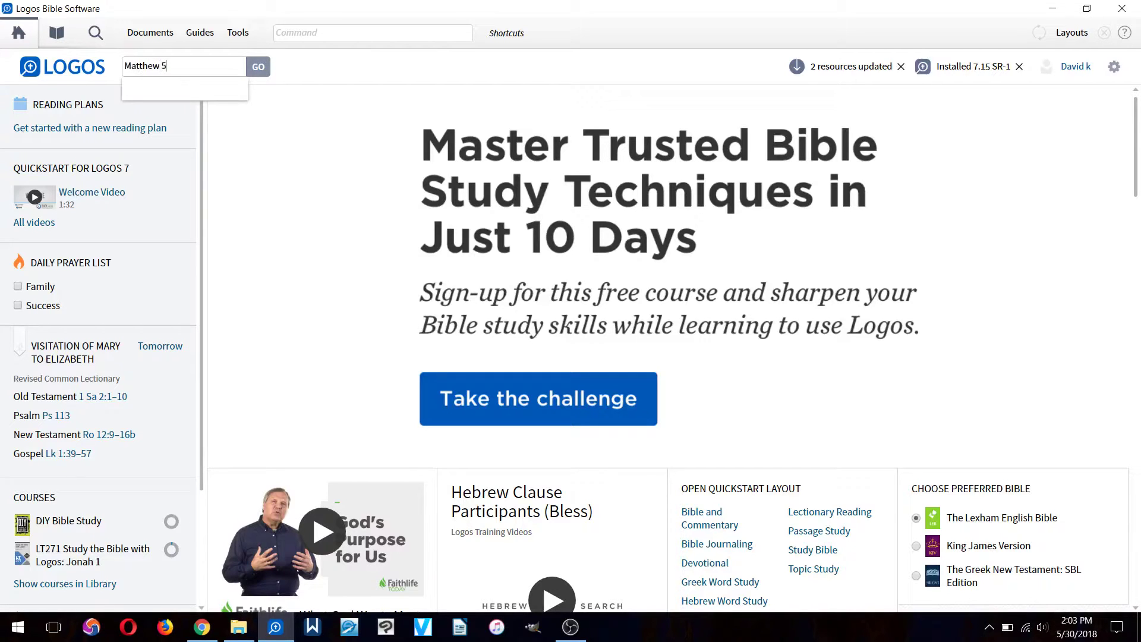
text(:17)
key(Return)
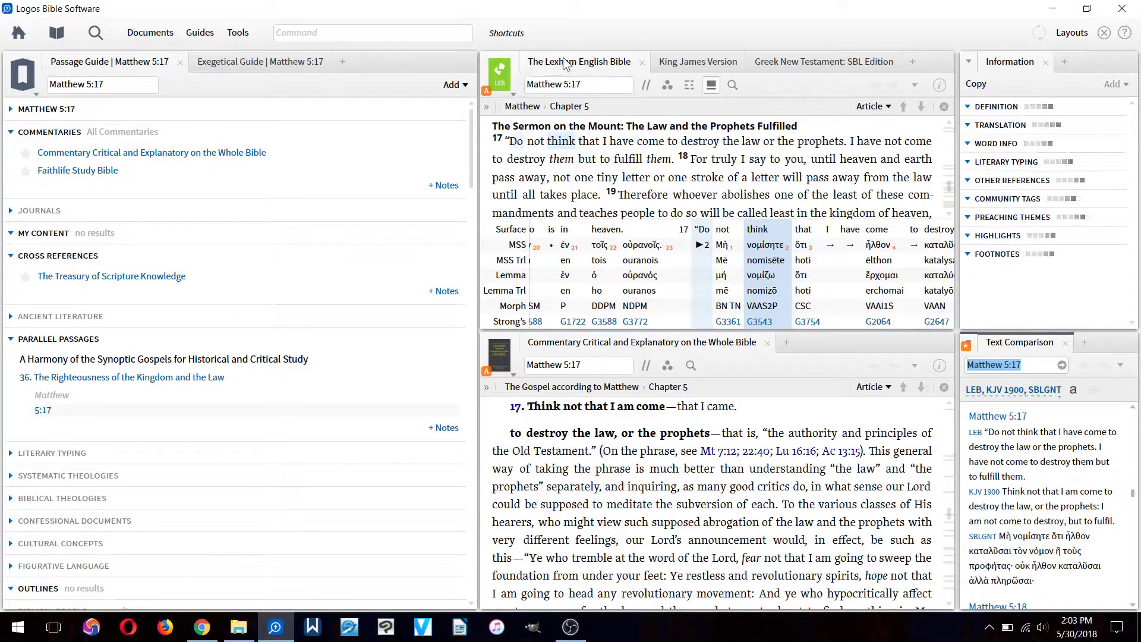
Step: Let the Matthew 5:17 layout load until the Information panel defines νομίζω as 'I think, suppose'
mouse_move(565, 64)
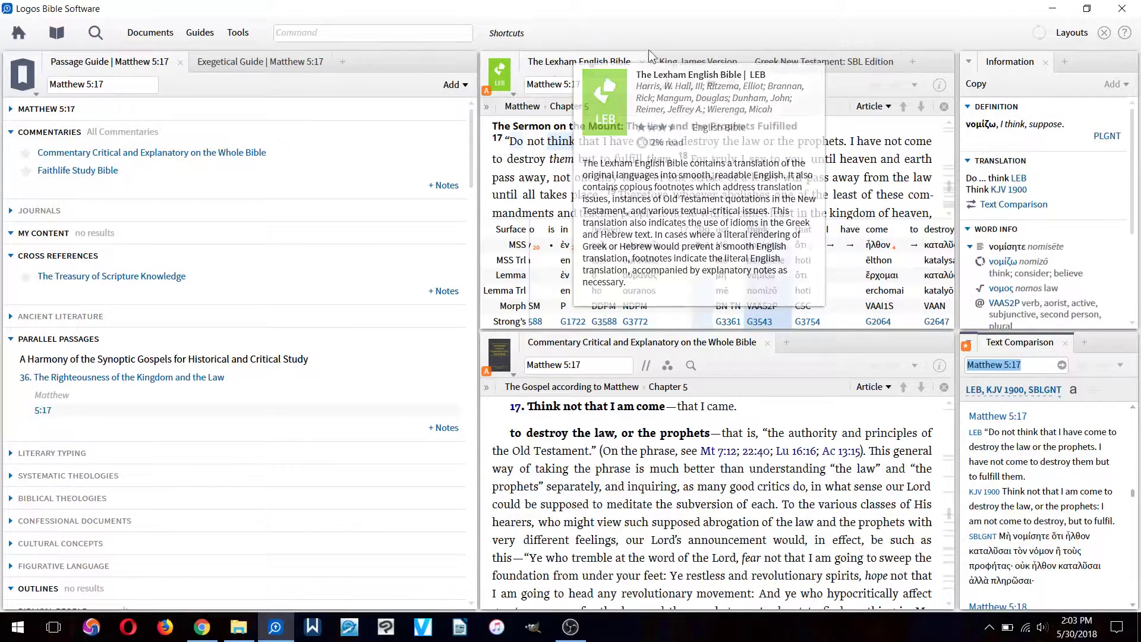
click(683, 61)
click(805, 64)
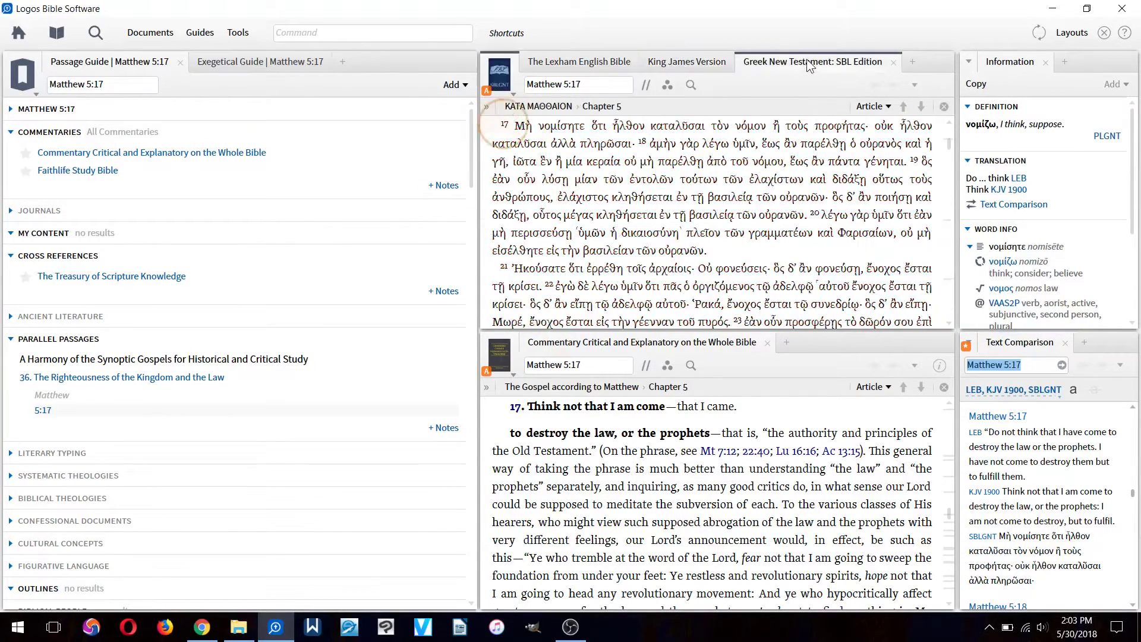
click(580, 63)
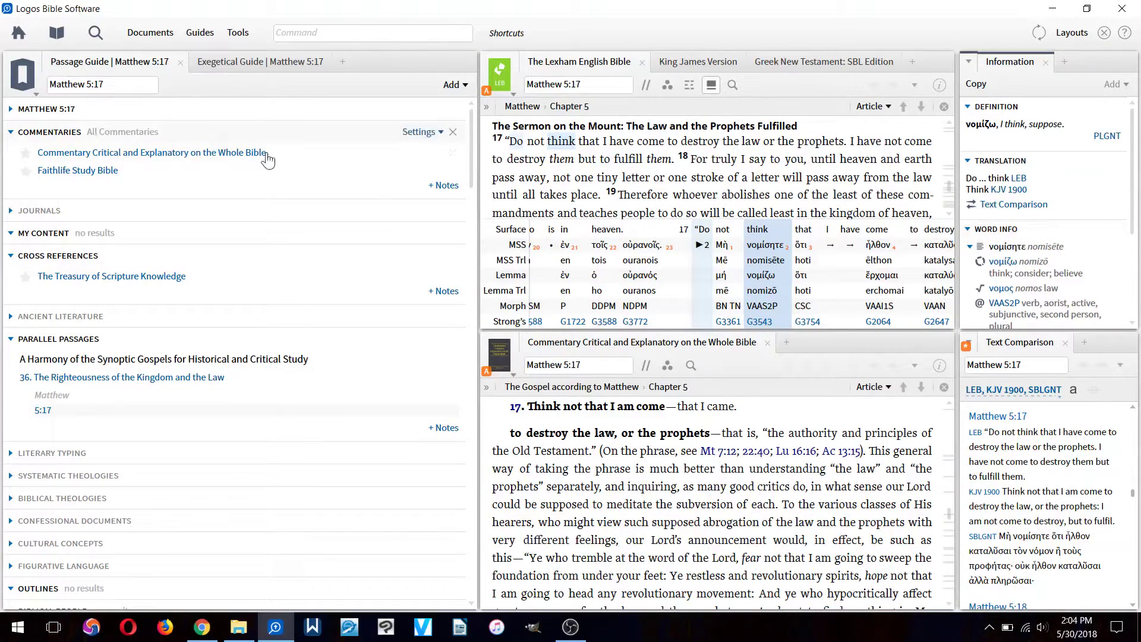
click(1049, 450)
scroll(1048, 450, down, 1)
scroll(1049, 450, down, 5)
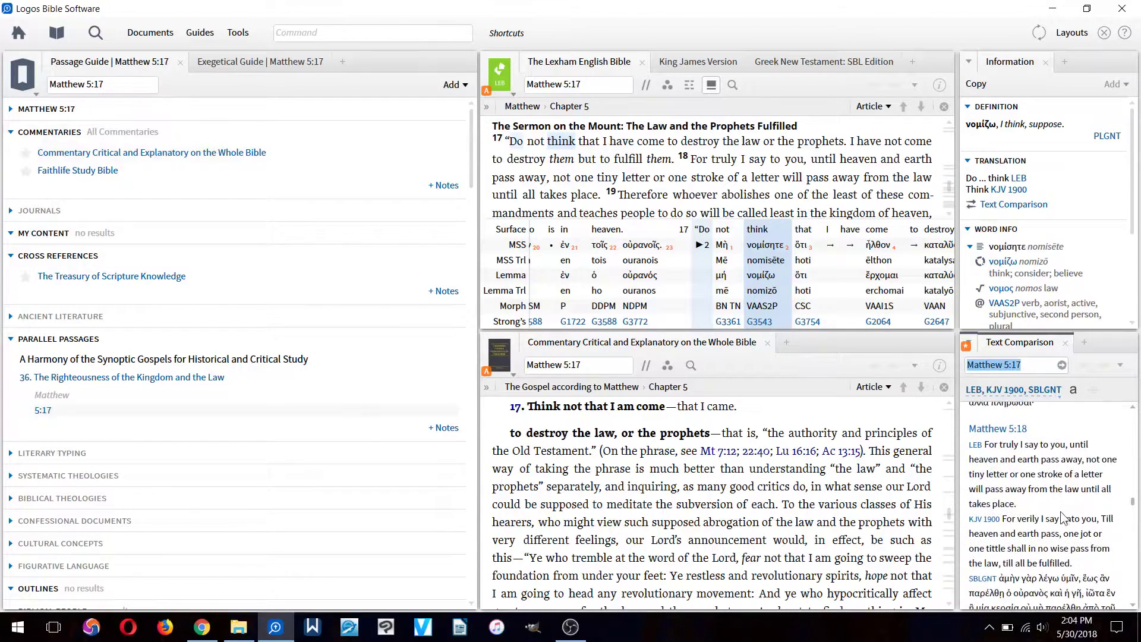
scroll(1059, 532, up, 6)
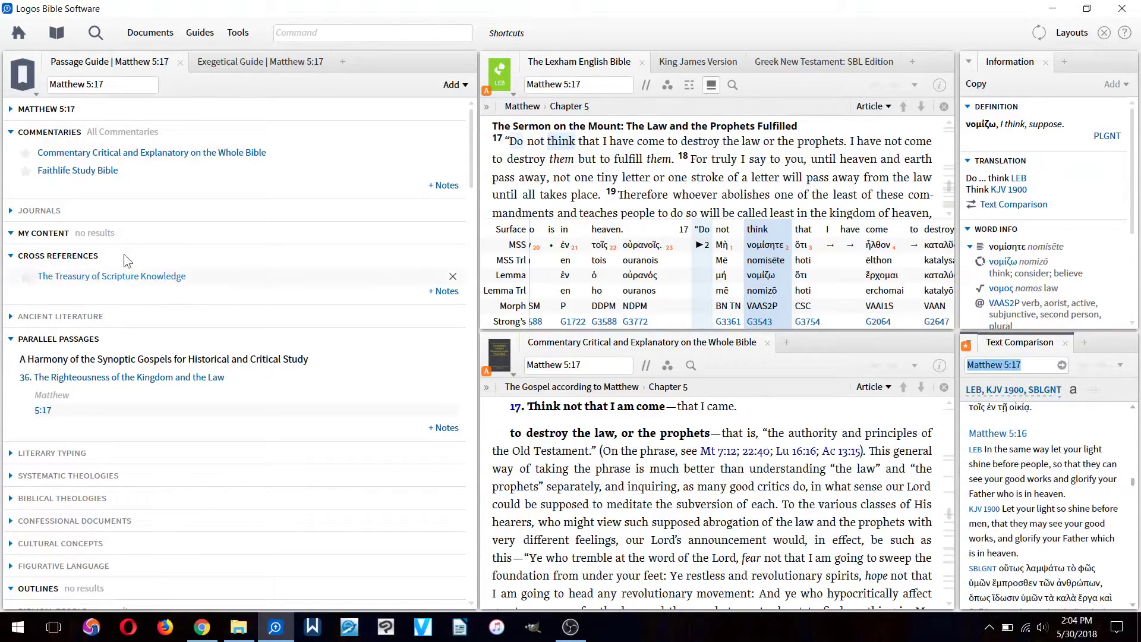
click(126, 82)
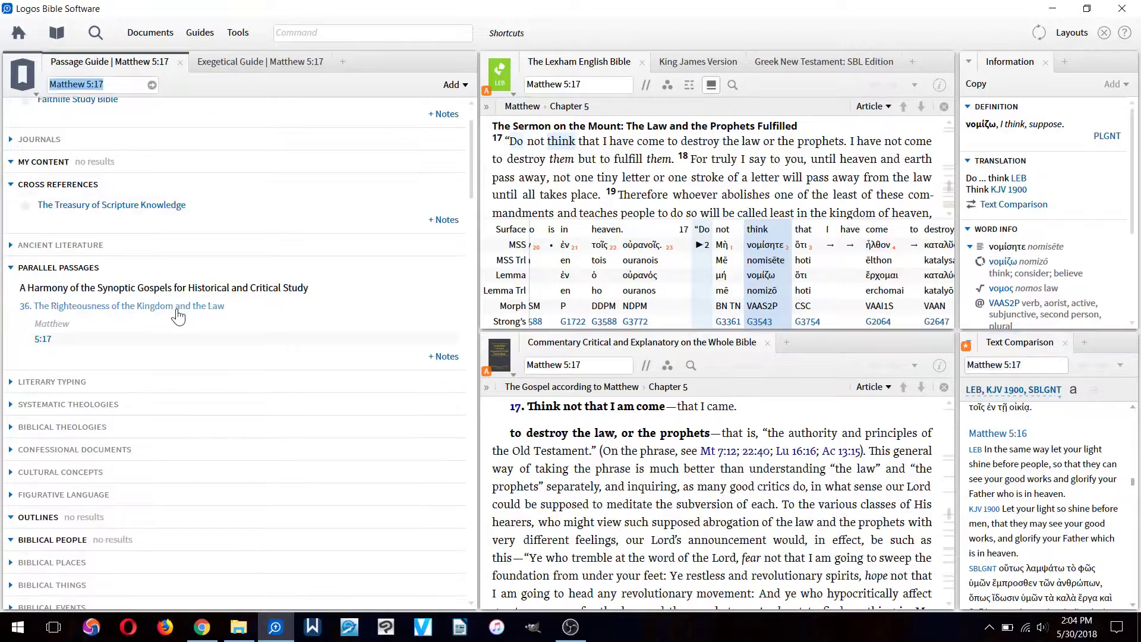
scroll(176, 309, down, 6)
scroll(178, 315, down, 8)
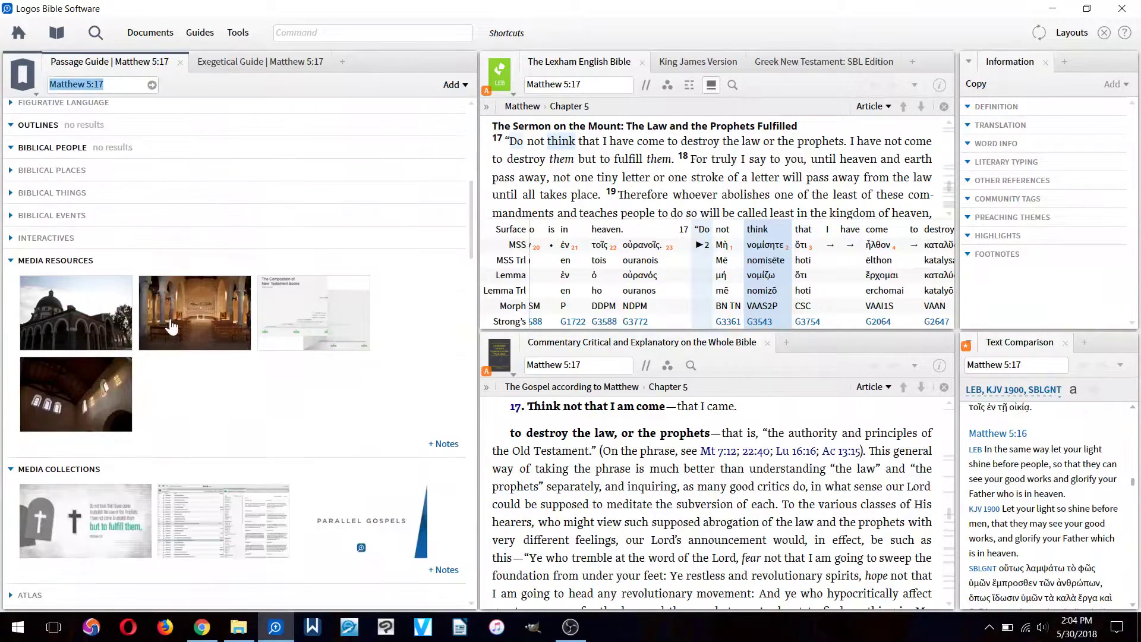
scroll(211, 359, up, 14)
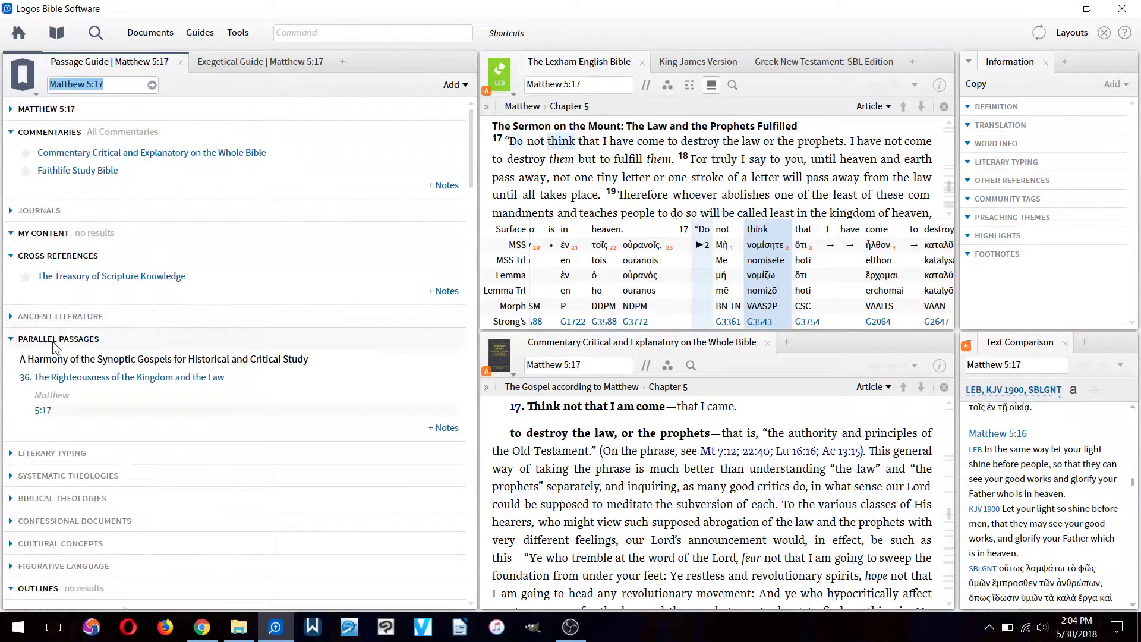
mouse_move(95, 378)
mouse_move(709, 348)
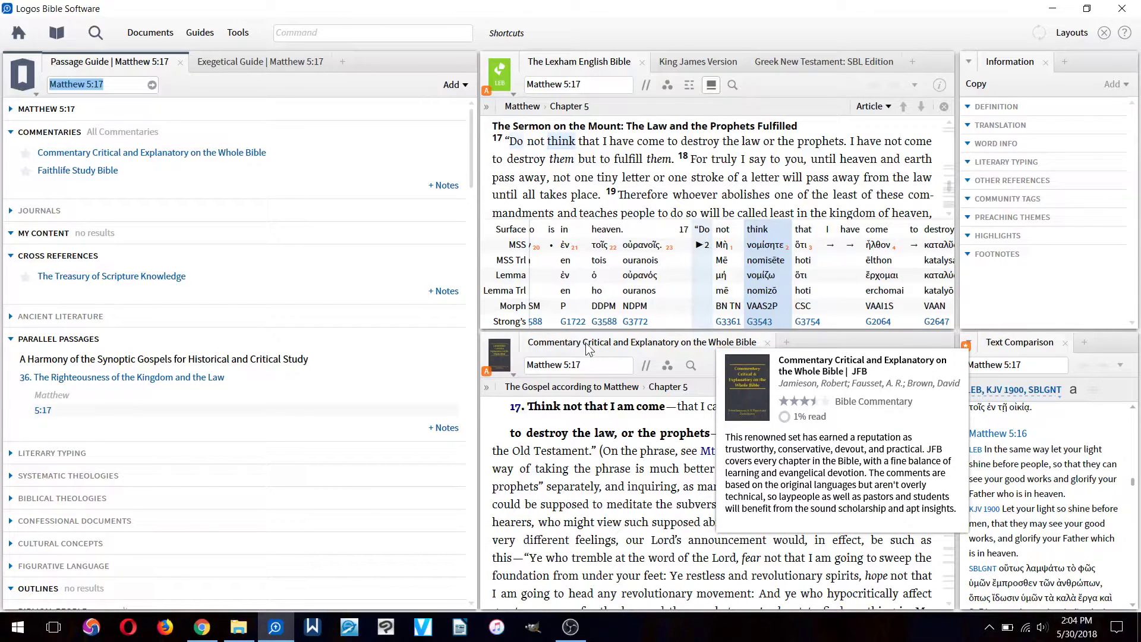
Step: Open the Faithlife Study Bible notes on Matthew 5:17 and show word information for 'fulfill' (πληρόω)
click(78, 171)
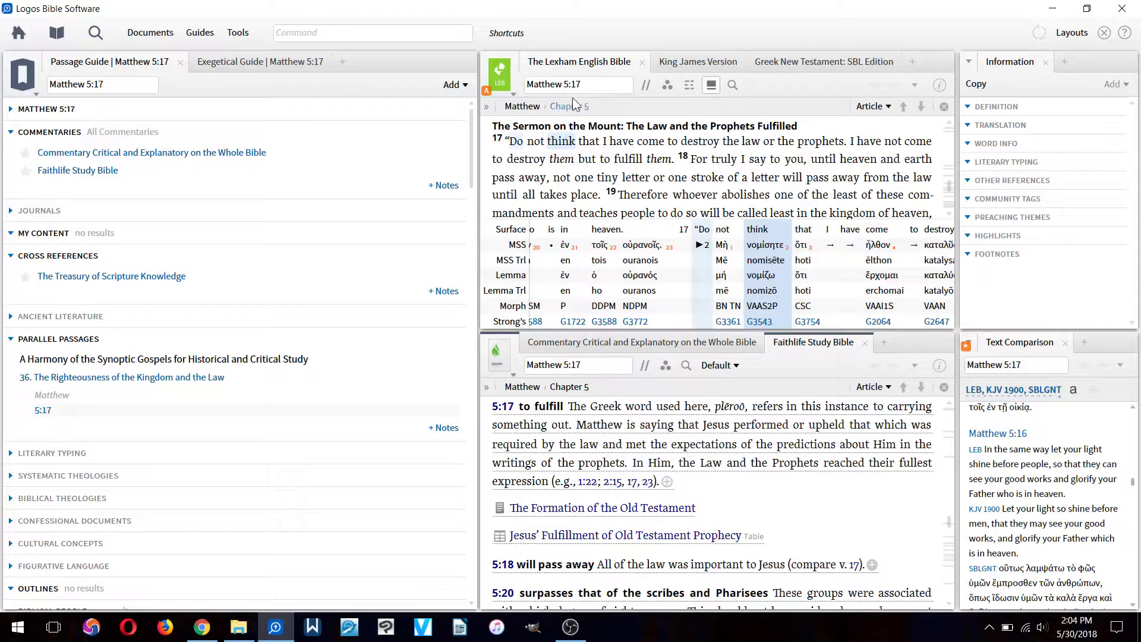
click(624, 159)
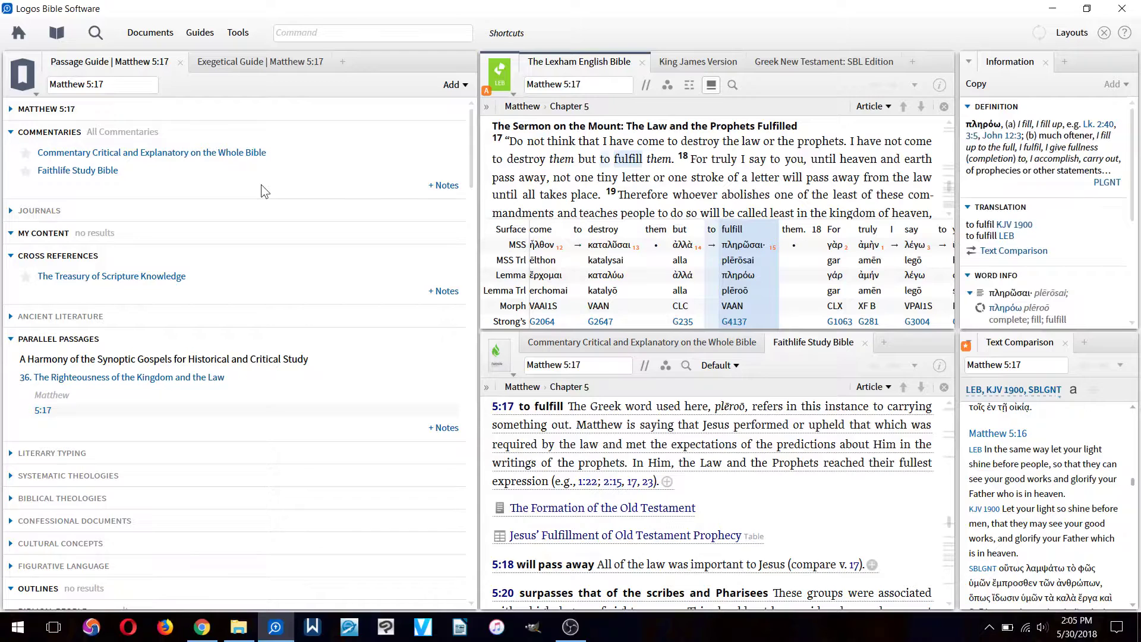
click(586, 84)
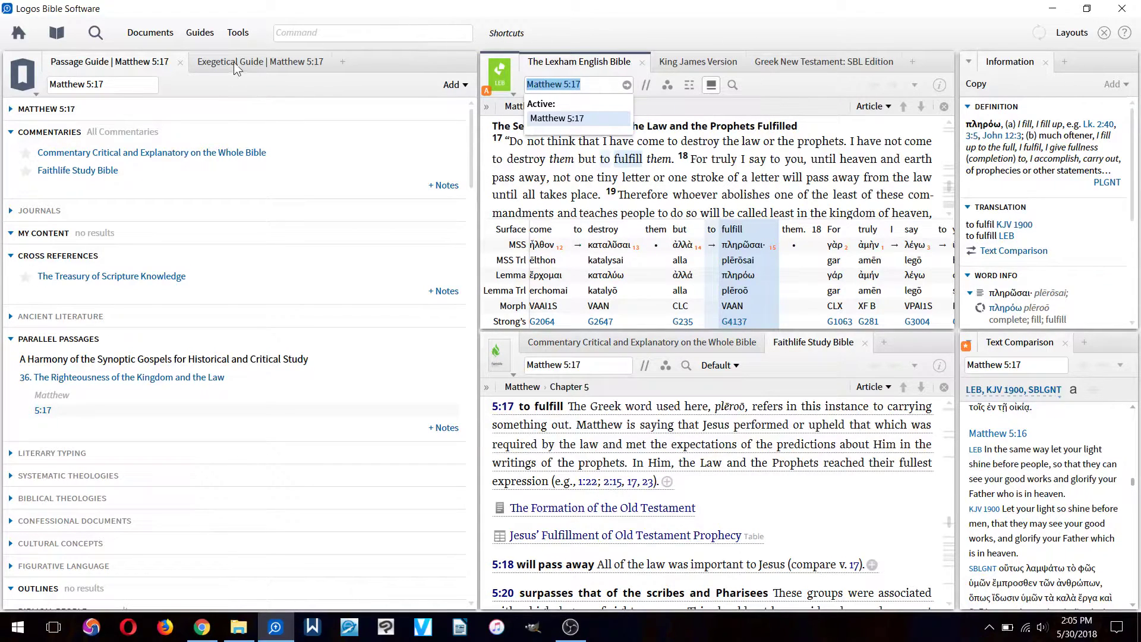
click(253, 87)
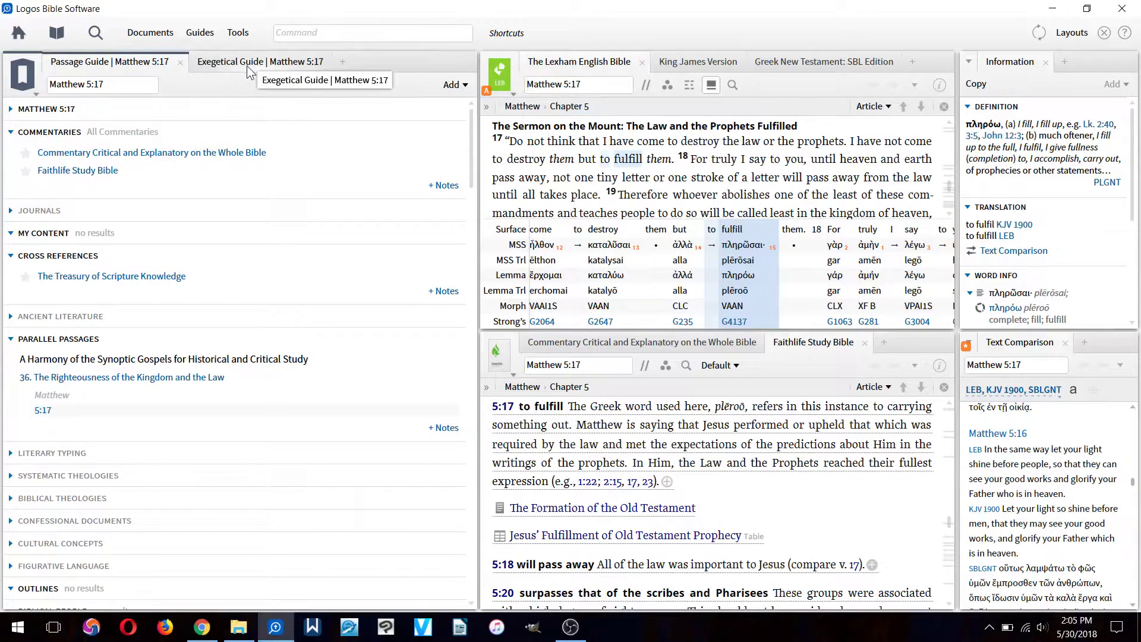
Step: Open the Exegetical Guide and jump to the word-by-word entry for πληρῶσαι (aorist active infinitive)
click(249, 67)
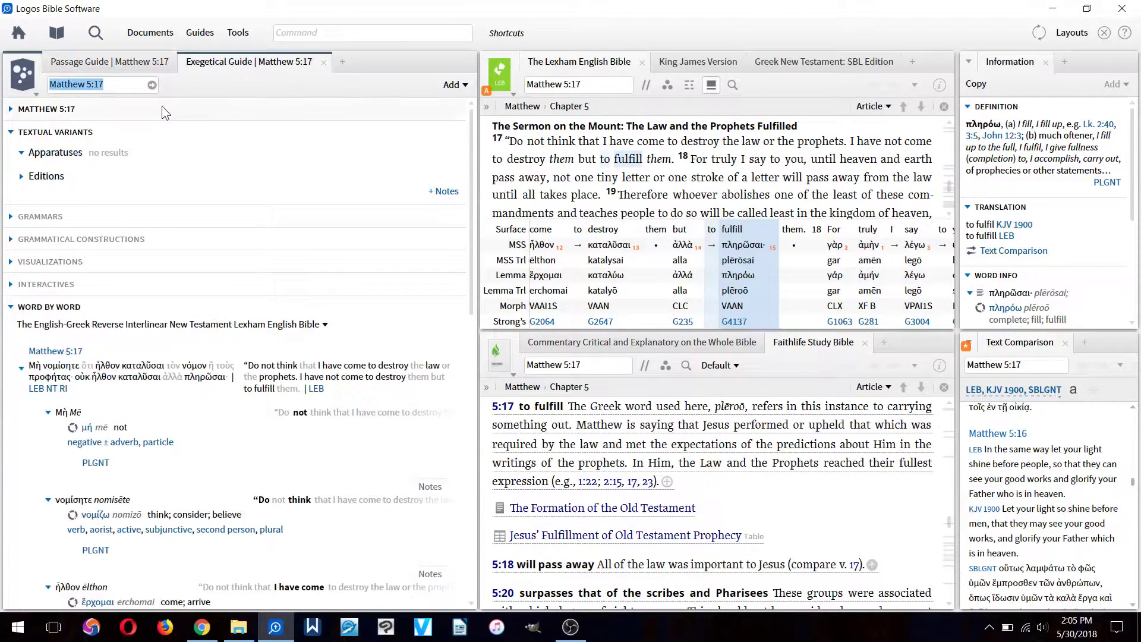
mouse_move(92, 309)
scroll(83, 309, down, 1)
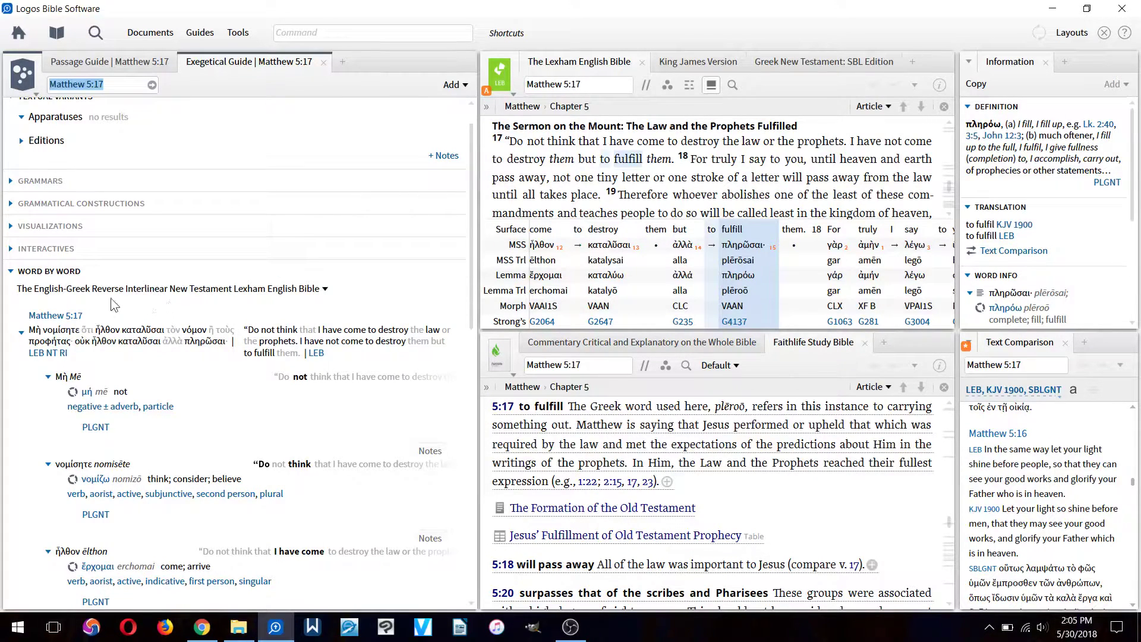
click(205, 342)
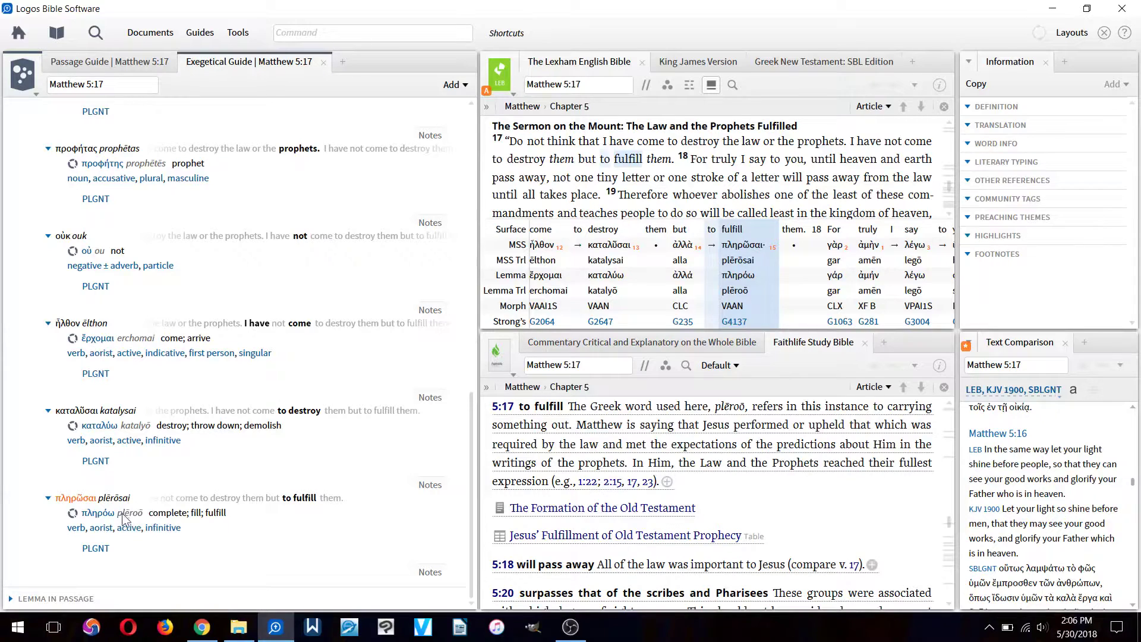
mouse_move(110, 522)
Step: Open the PLGNT Pocket Lexicon entry for πληρόω, then launch a Bible Word Study on it
mouse_move(97, 553)
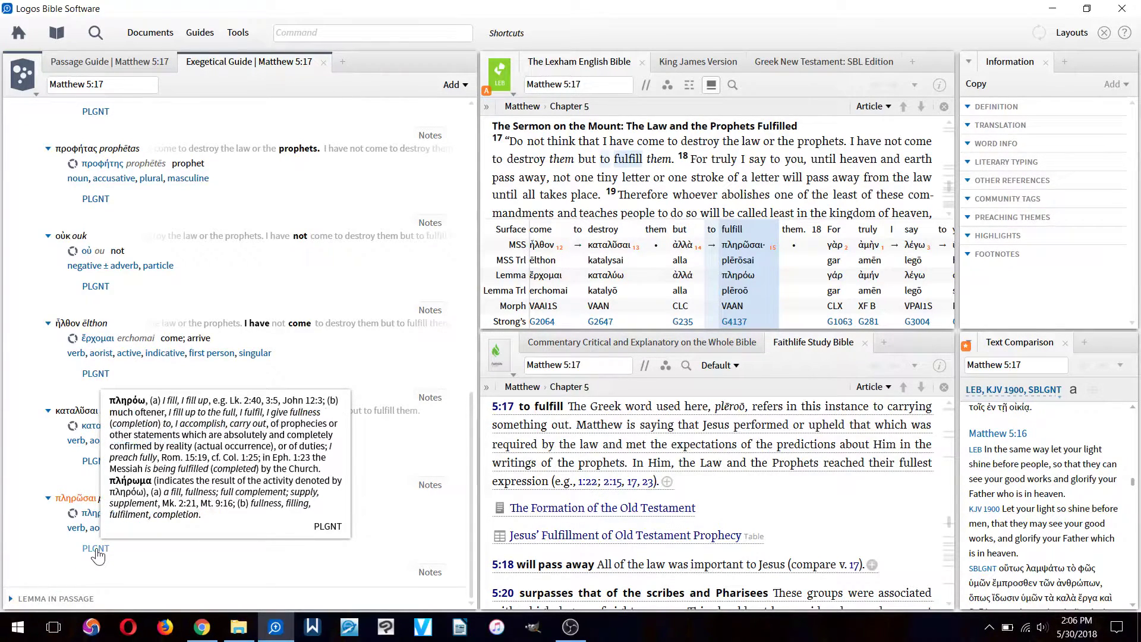
click(96, 548)
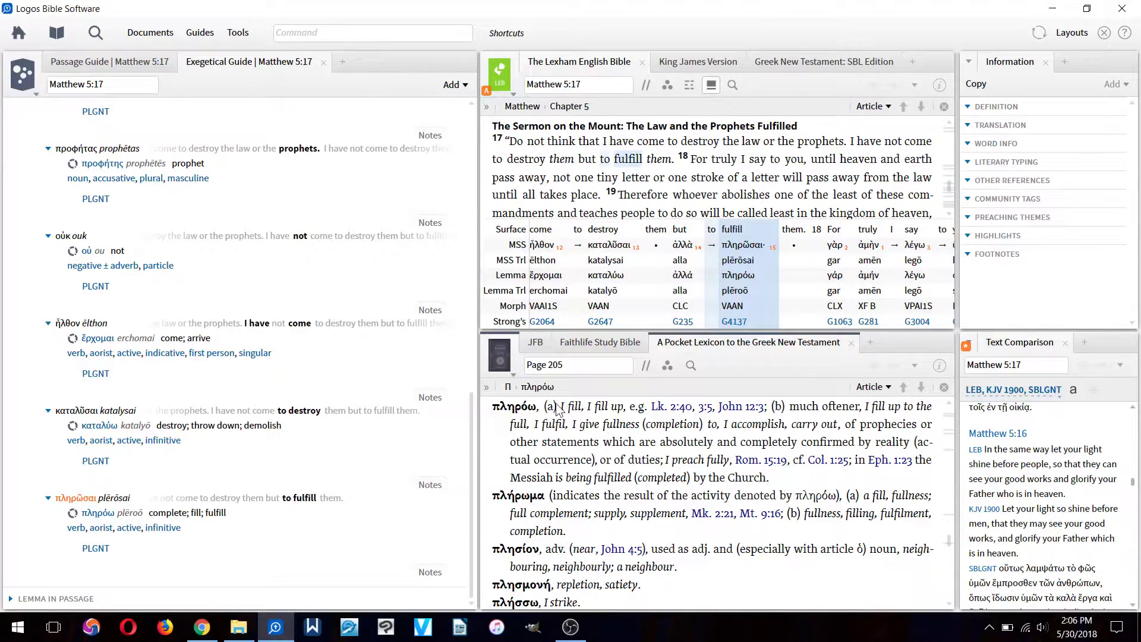
click(73, 514)
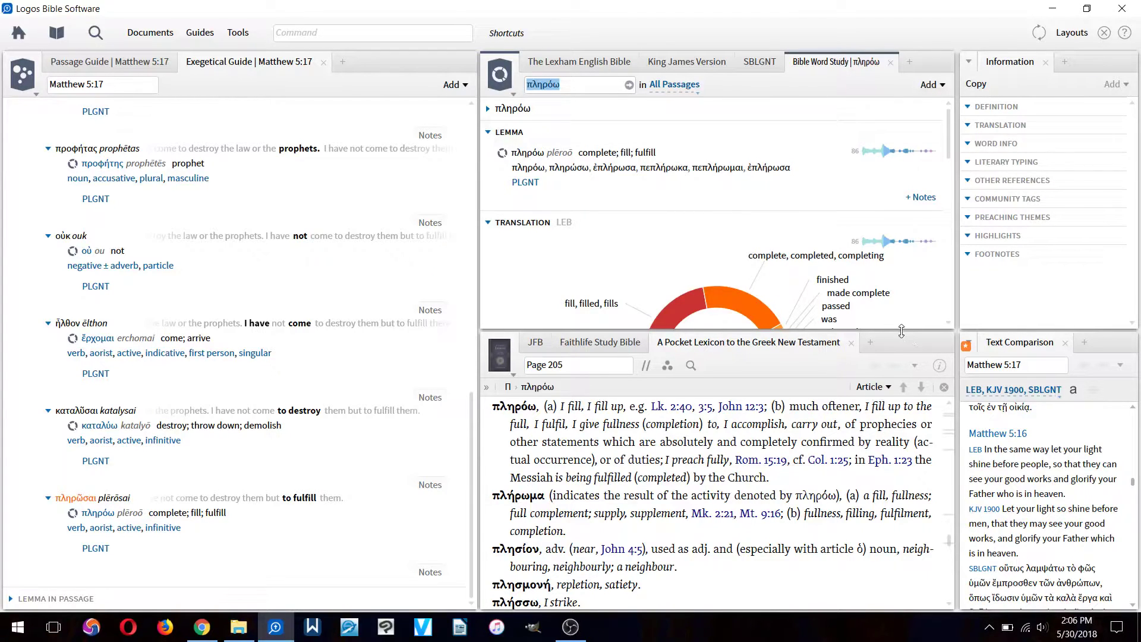
Step: Drag the splitter down so the πληρόω LEB translation chart shows in full
drag(902, 331, 904, 541)
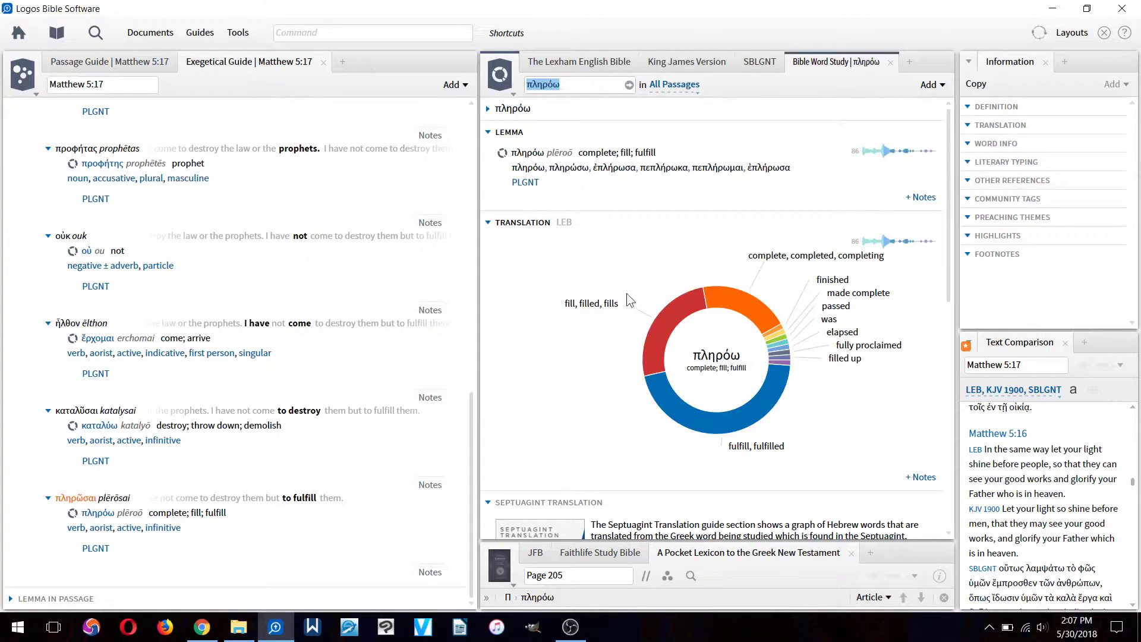
mouse_move(667, 321)
mouse_move(770, 402)
Step: Choose the 'fulfill' chart segment and read its verses, including Mt 2:15, Mt 5:17 and Mt 13:35
click(733, 422)
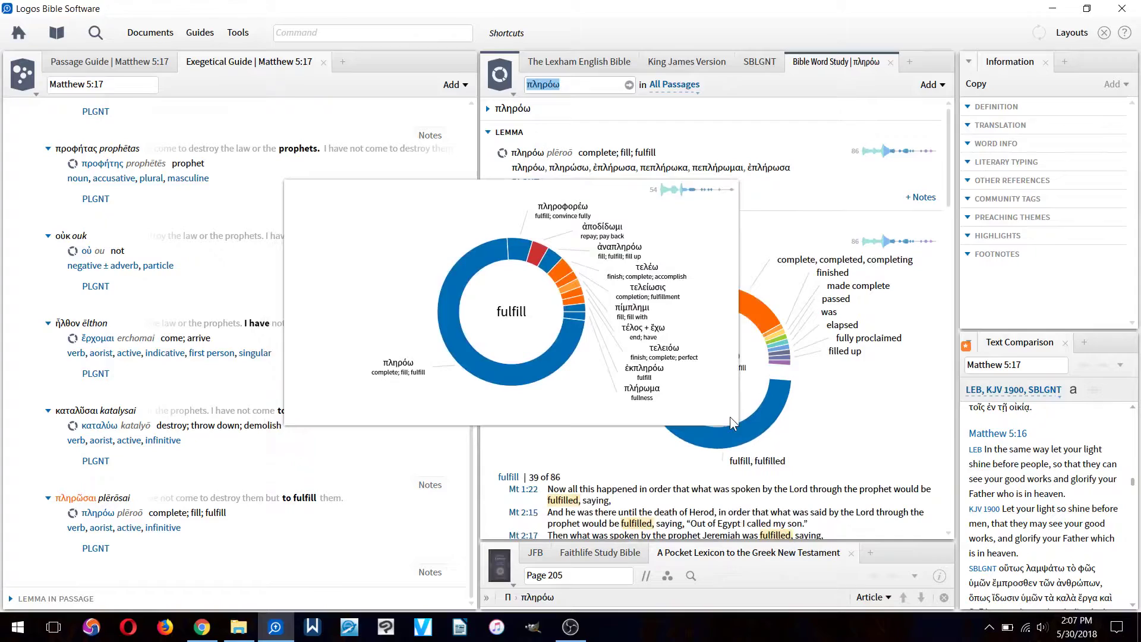
scroll(583, 410, down, 1)
scroll(583, 410, down, 4)
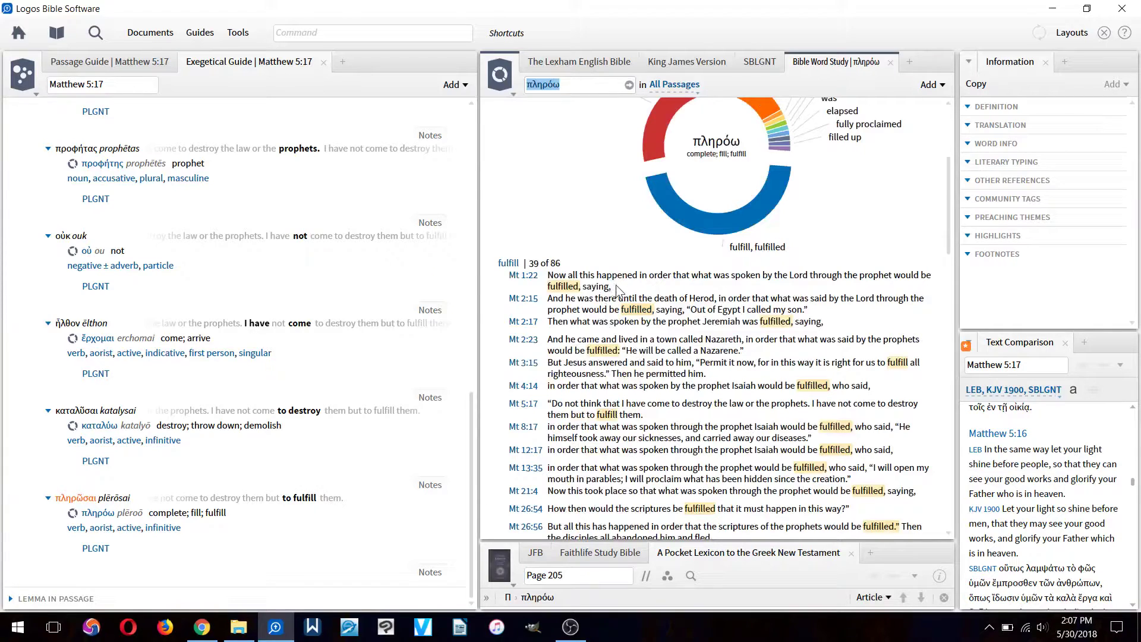
mouse_move(562, 291)
scroll(618, 283, up, 1)
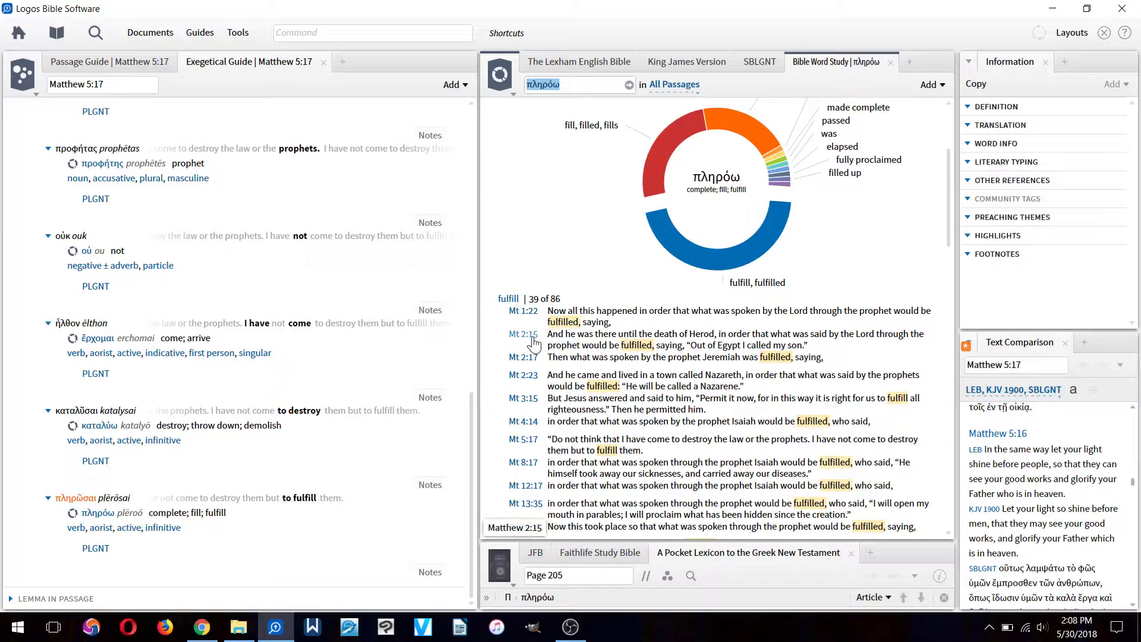
mouse_move(535, 344)
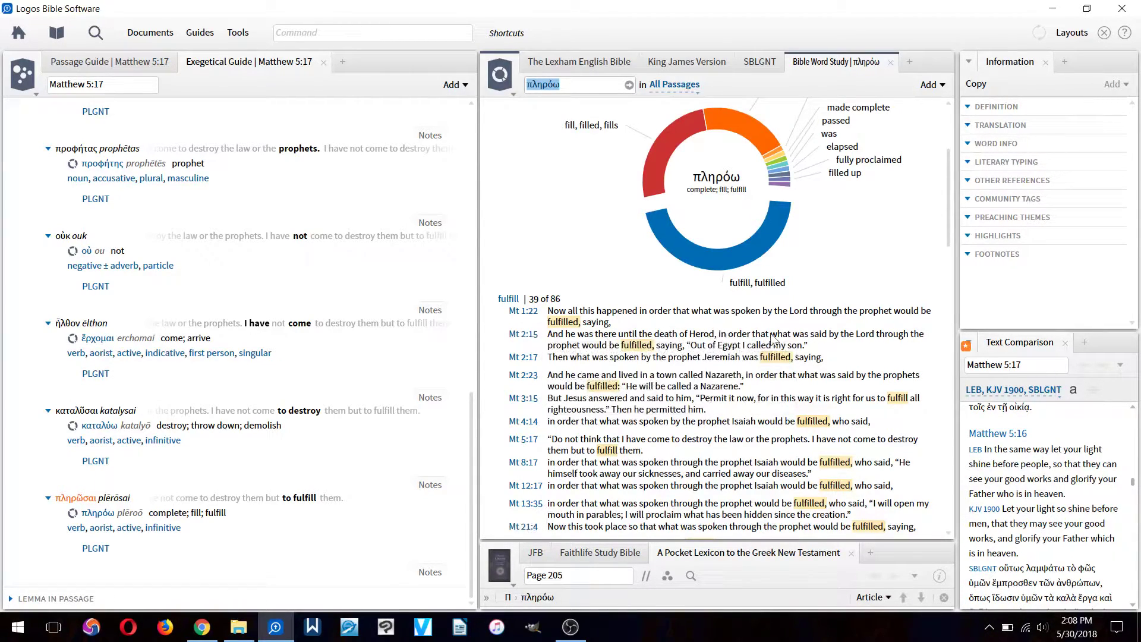
mouse_move(648, 351)
scroll(743, 297, up, 1)
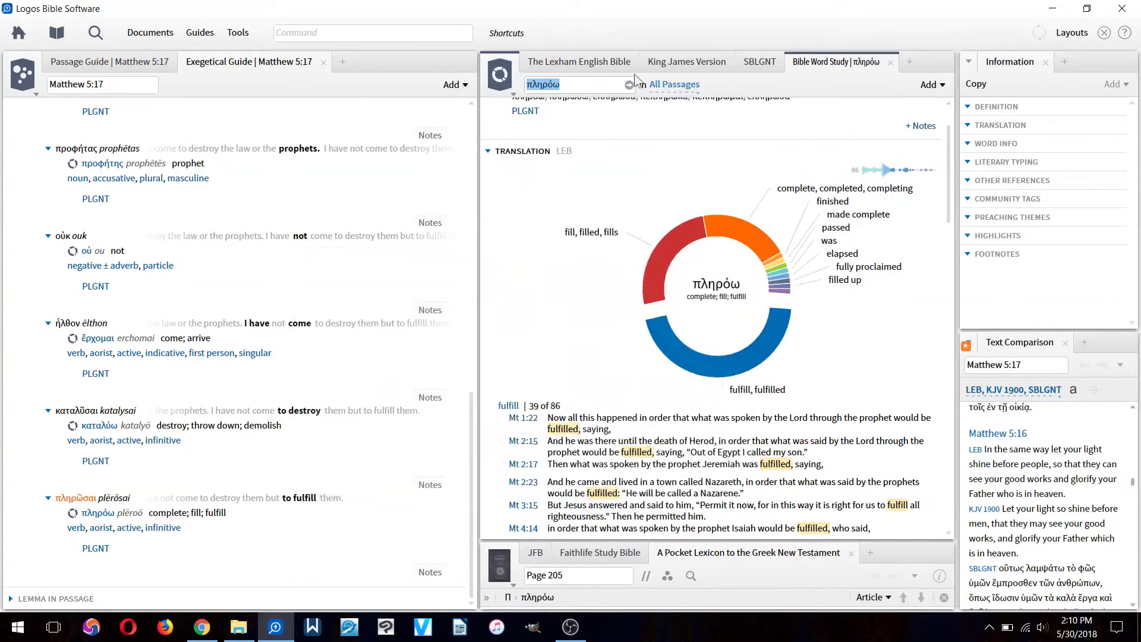
Step: Return to the Lexham English Bible at Matthew 5:17 and show the enlarged Faithlife Study Bible notes panel beneath it
click(580, 61)
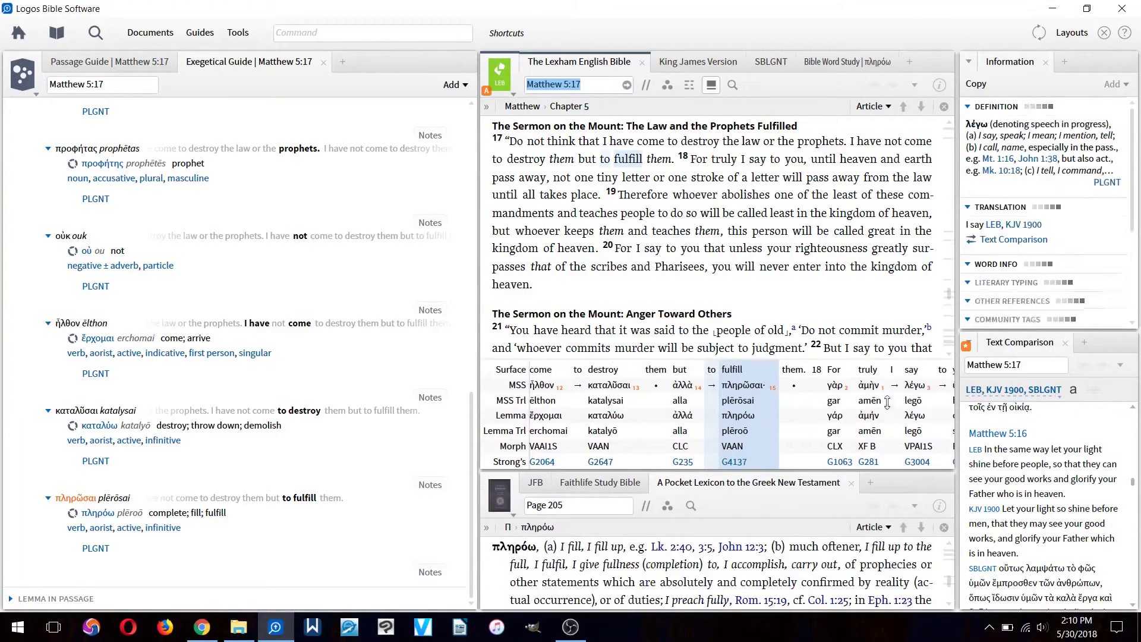
drag(892, 542, 594, 355)
click(596, 363)
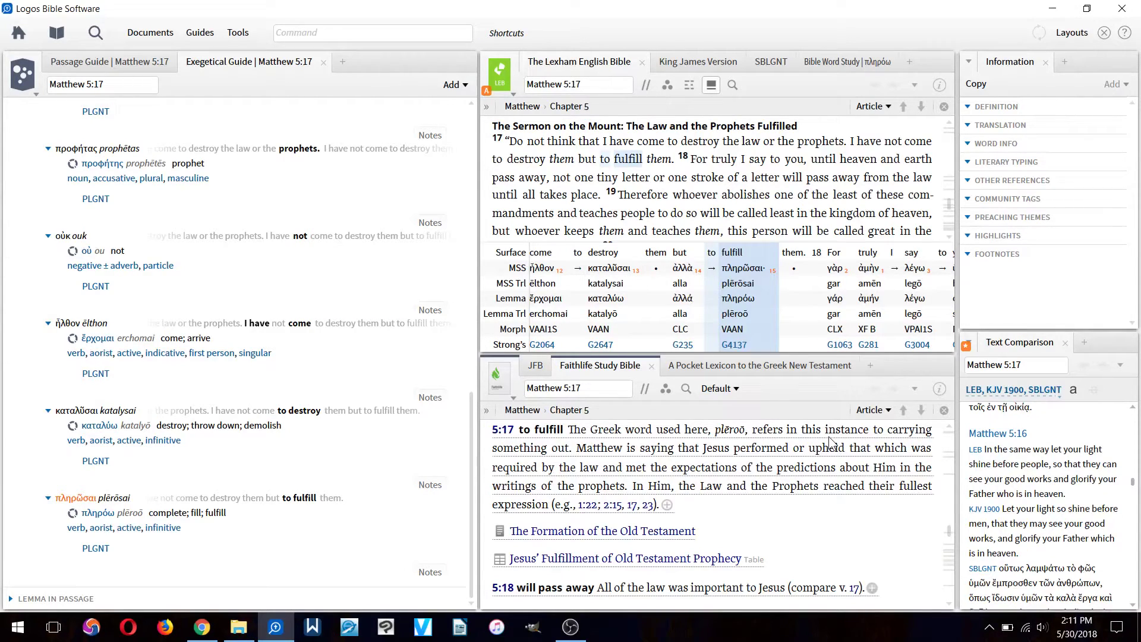
scroll(112, 463, up, 3)
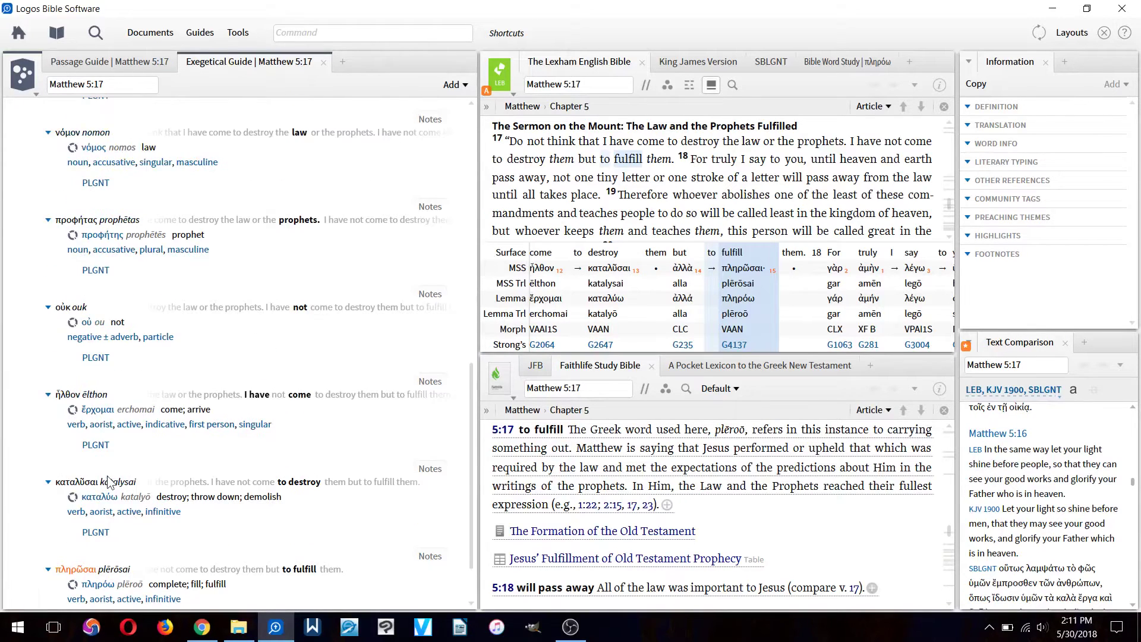
scroll(109, 481, up, 10)
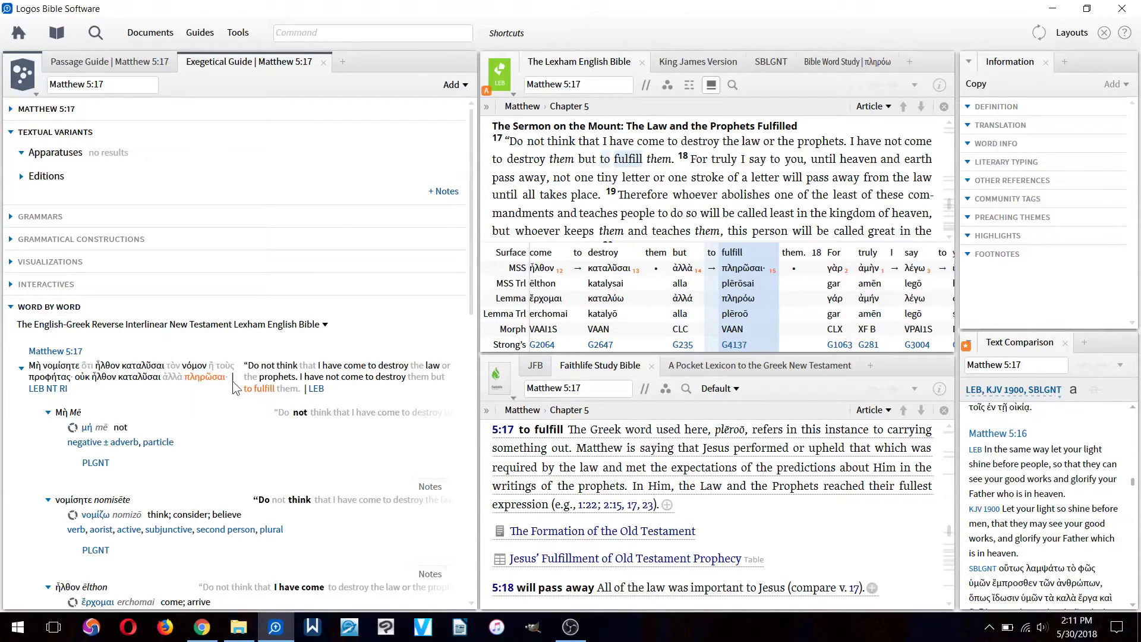
scroll(240, 411, down, 9)
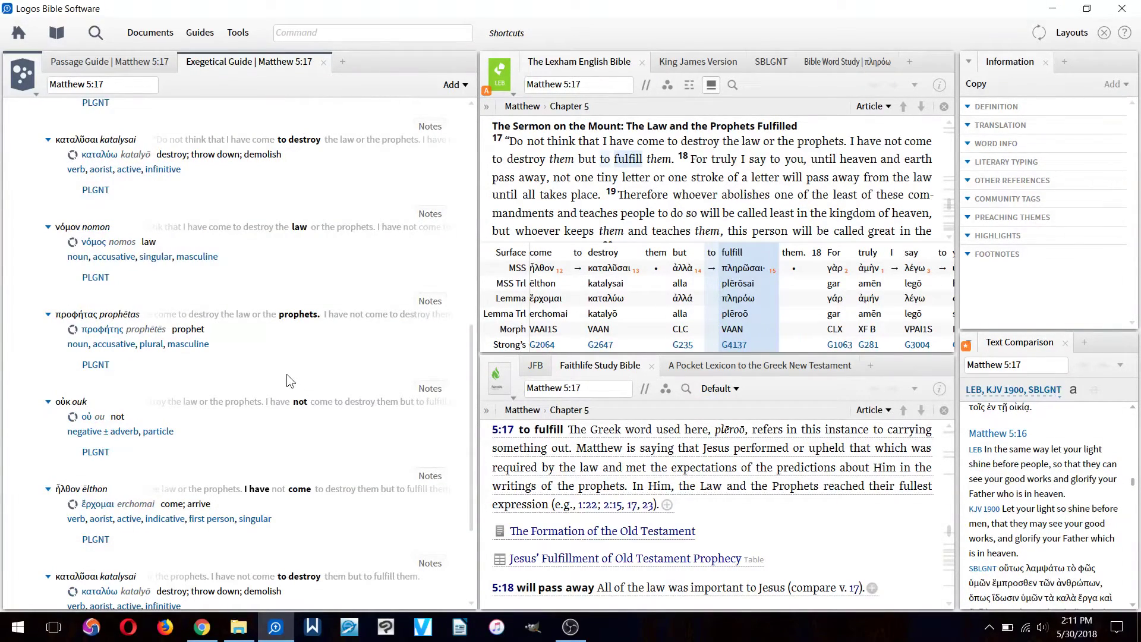
scroll(287, 379, down, 2)
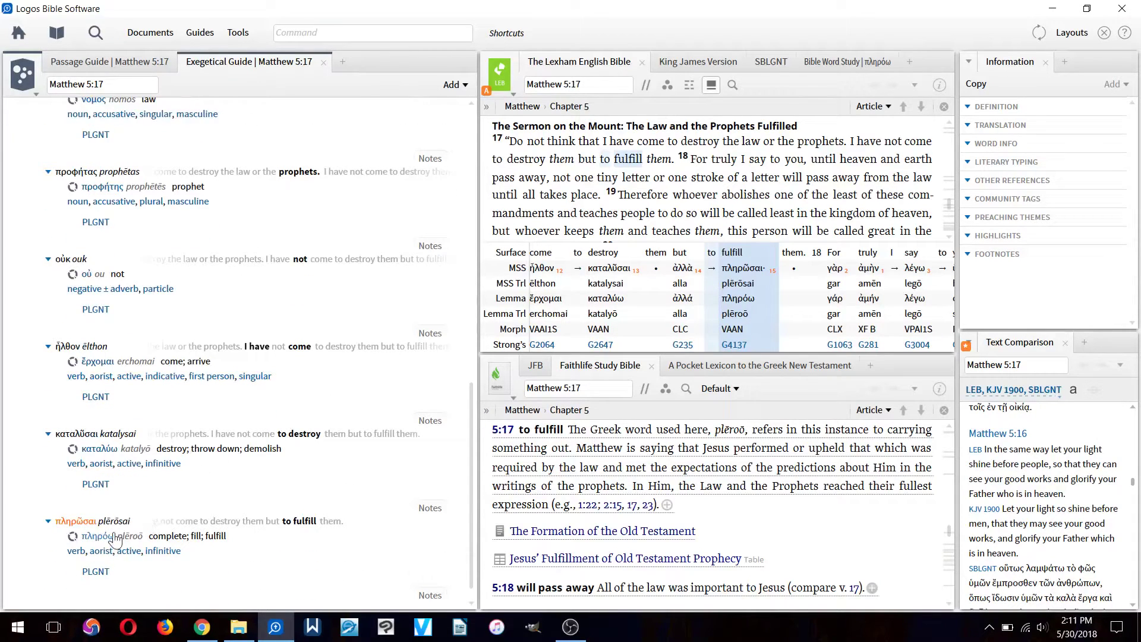
mouse_move(115, 540)
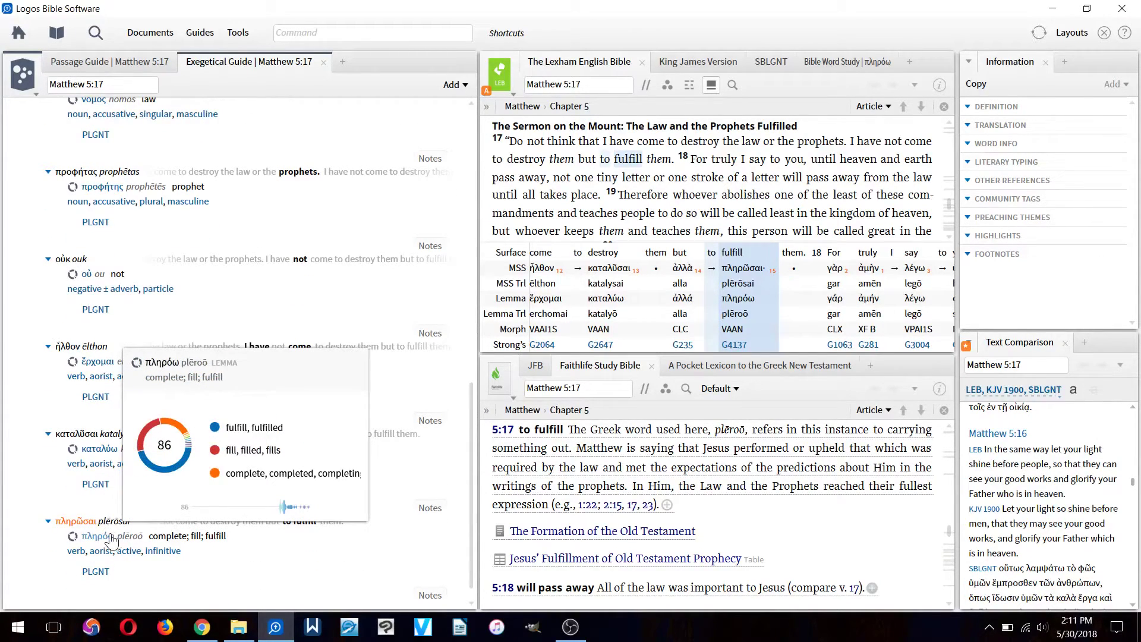